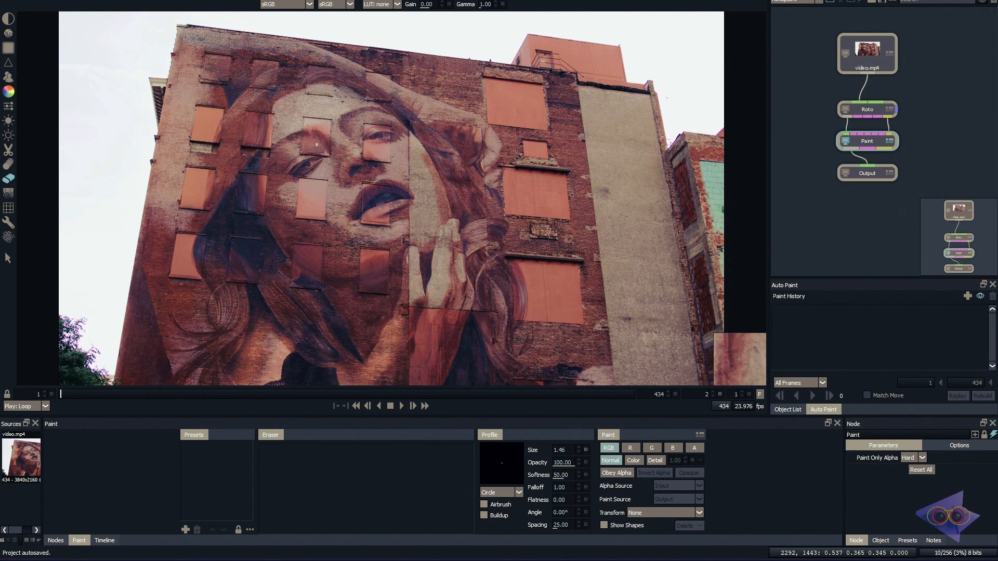
- Paint several white freehand strokes over the mural's lips, cheek and hair with the Color brush at a size of about 18
scroll(456, 261, up, 3)
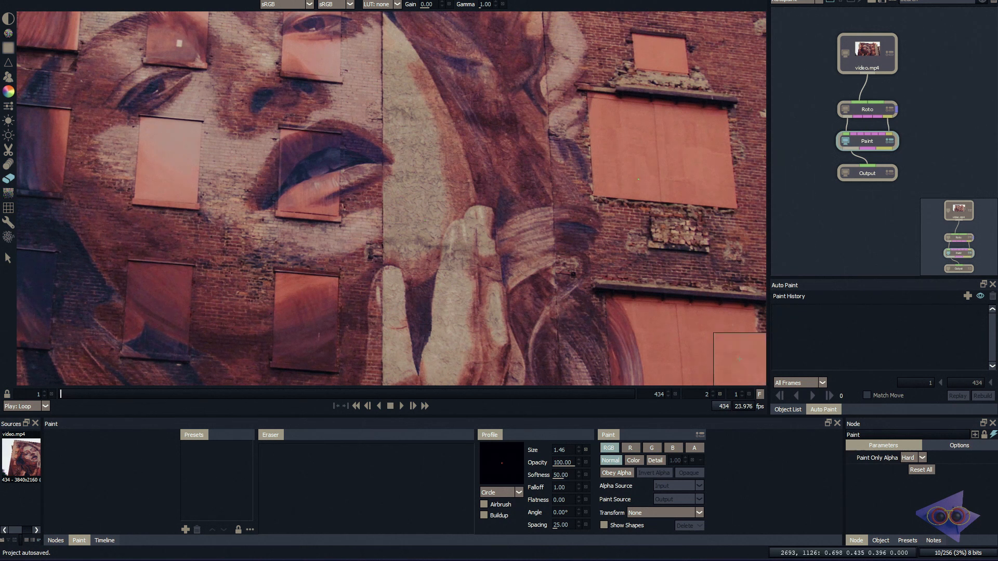
key(b)
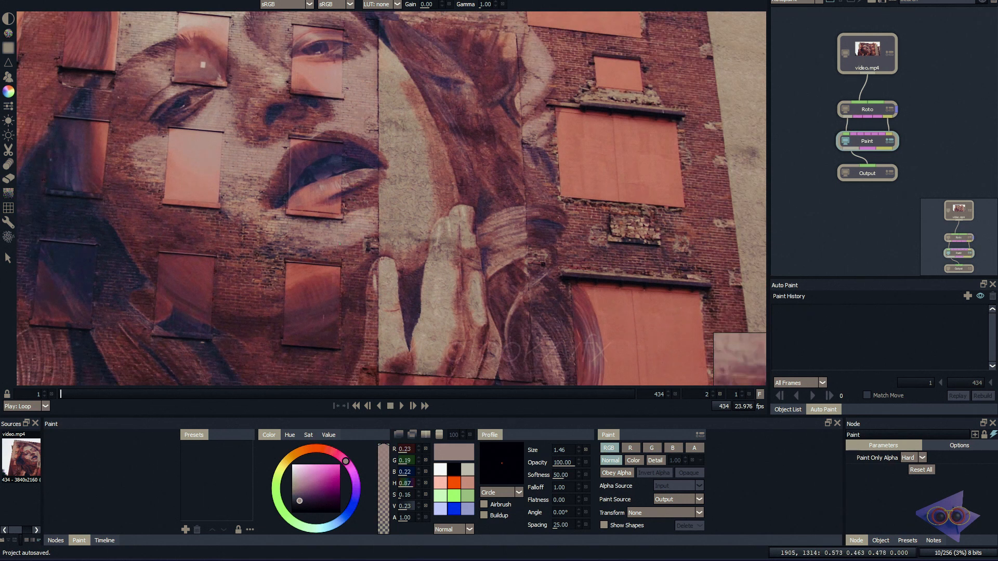
key(x)
scroll(412, 169, up, 2)
drag(335, 47, 519, 237)
mouse_move(573, 94)
mouse_down()
mouse_move(528, 105)
mouse_move(517, 211)
mouse_up()
mouse_move(372, 147)
mouse_down()
mouse_move(376, 312)
mouse_move(423, 159)
mouse_move(543, 278)
mouse_up()
mouse_move(387, 192)
mouse_down()
mouse_move(368, 210)
mouse_move(456, 273)
mouse_up()
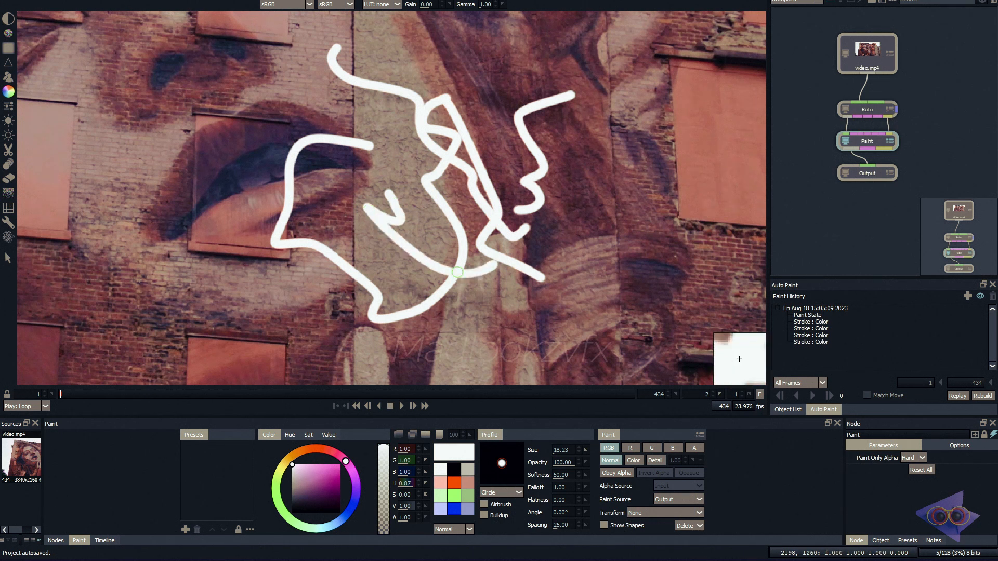
- Erase part of the white strokes across the cheek and hair with the Eraser
click(8, 178)
mouse_move(391, 209)
mouse_down()
mouse_move(379, 257)
mouse_move(421, 286)
mouse_move(460, 269)
mouse_move(442, 251)
mouse_move(468, 182)
mouse_move(446, 145)
mouse_move(458, 187)
mouse_move(523, 190)
mouse_up()
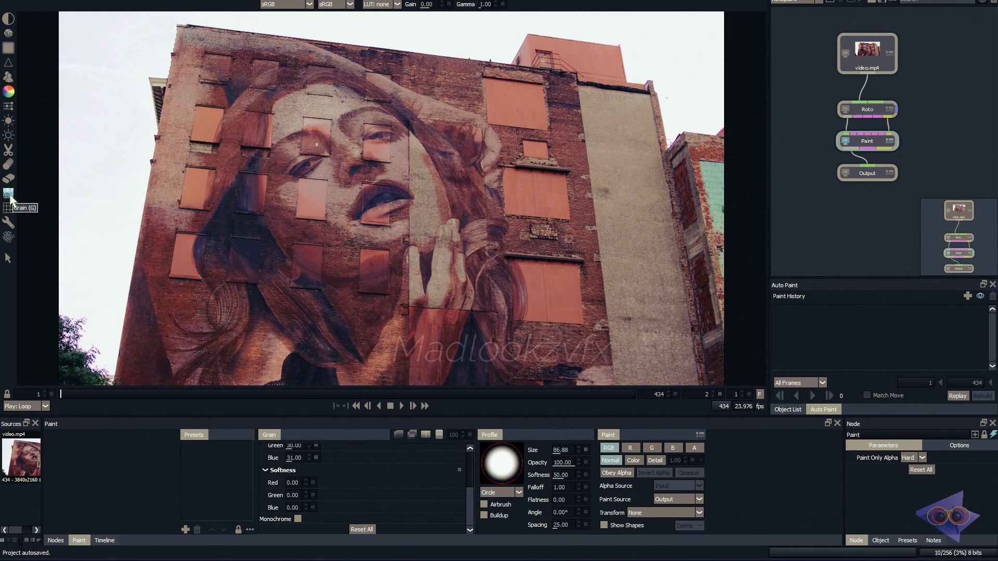
- Set the Grain brush's size to red 1.96, green 1.79, blue 1.26 and its amount to red 28, green 24, blue 31
scroll(457, 250, up, 5)
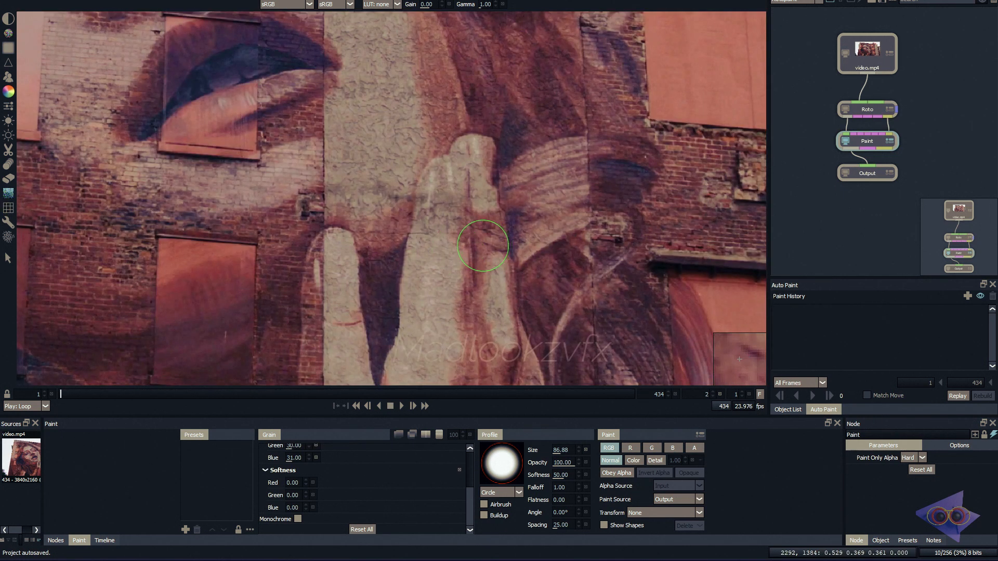
scroll(482, 246, up, 3)
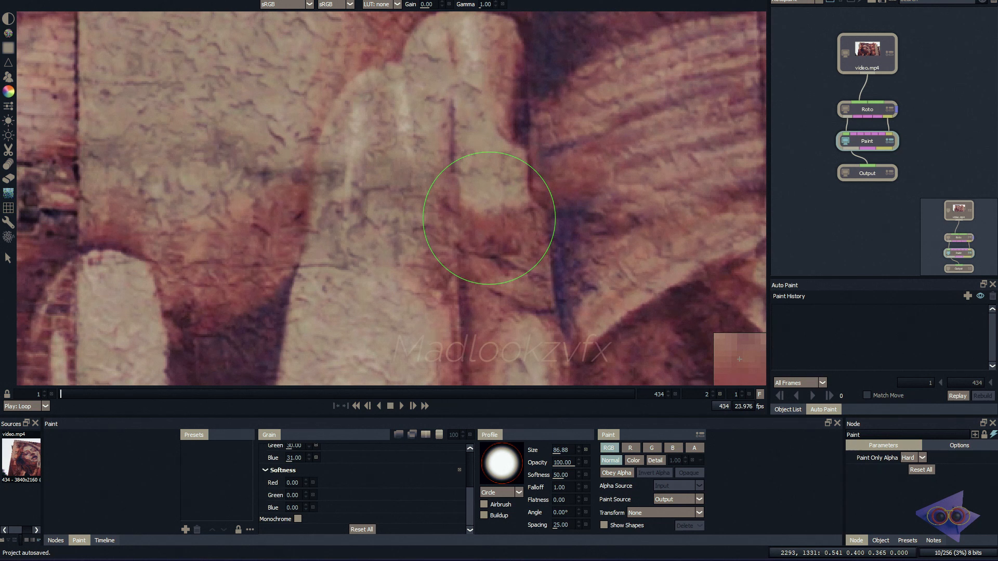
scroll(286, 453, up, 5)
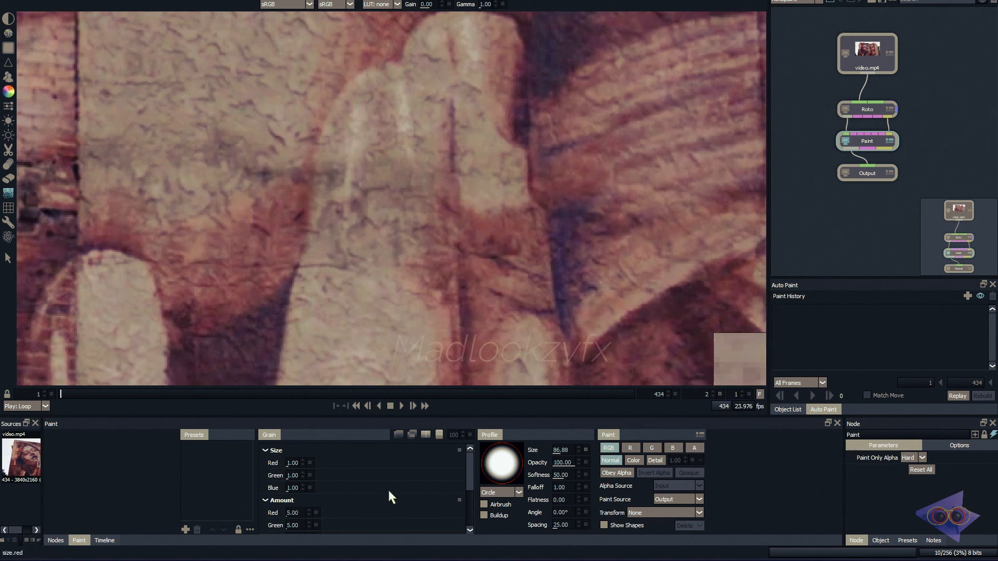
scroll(333, 498, down, 3)
scroll(287, 459, up, 3)
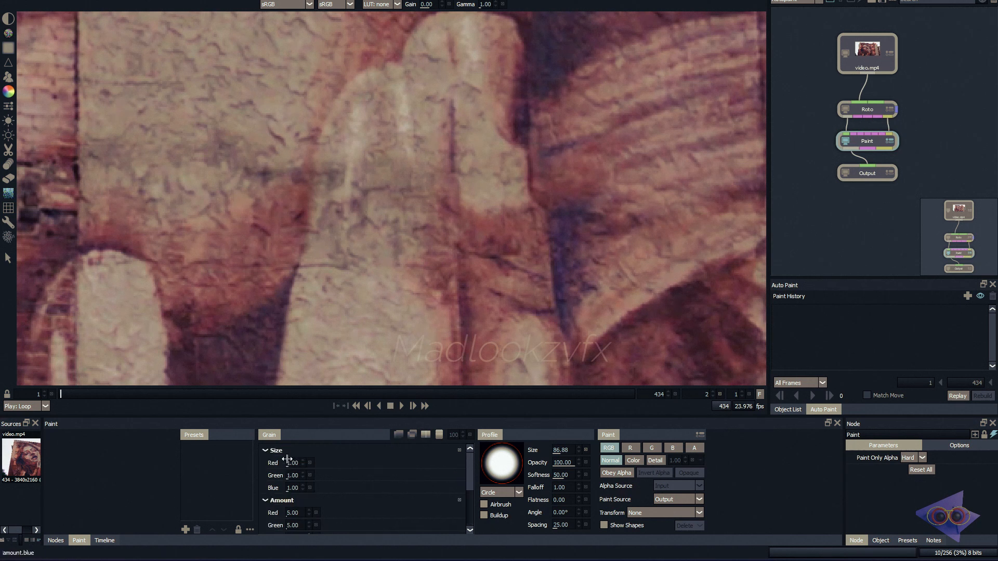
scroll(294, 512, down, 3)
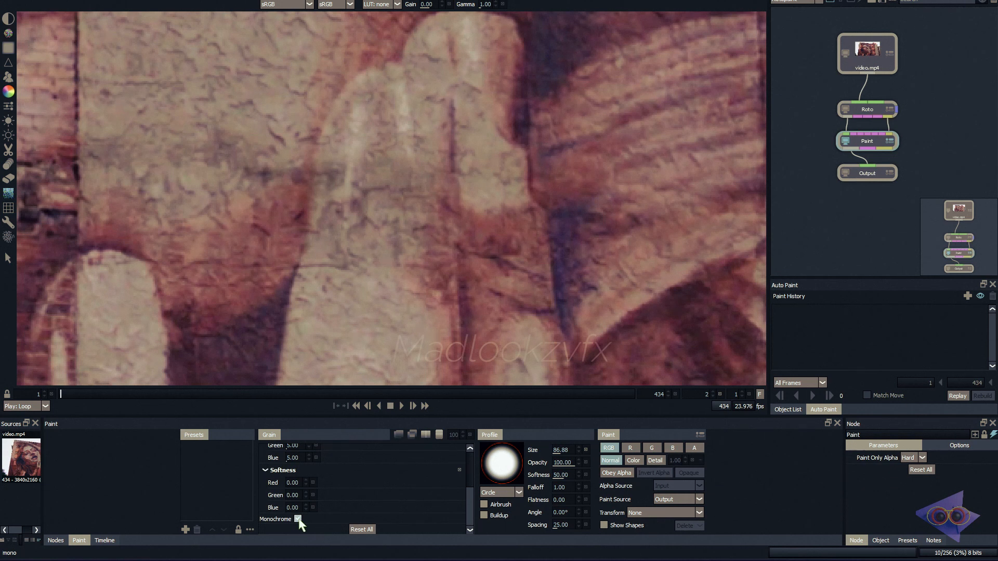
scroll(290, 512, up, 3)
drag(289, 512, 310, 520)
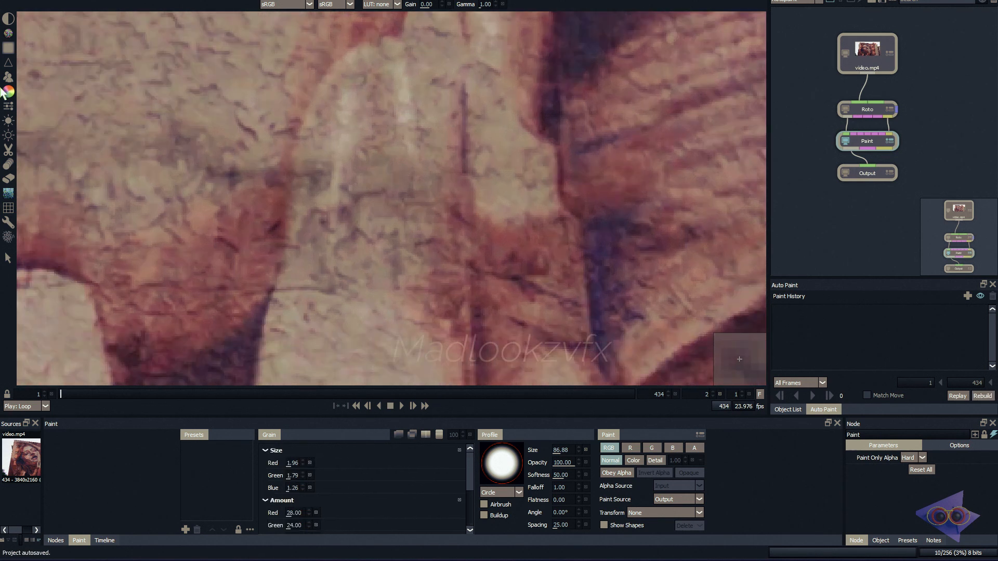
- Blur the patch where the cheek meets the painted finger, using a Blur radius of 3.40
click(8, 48)
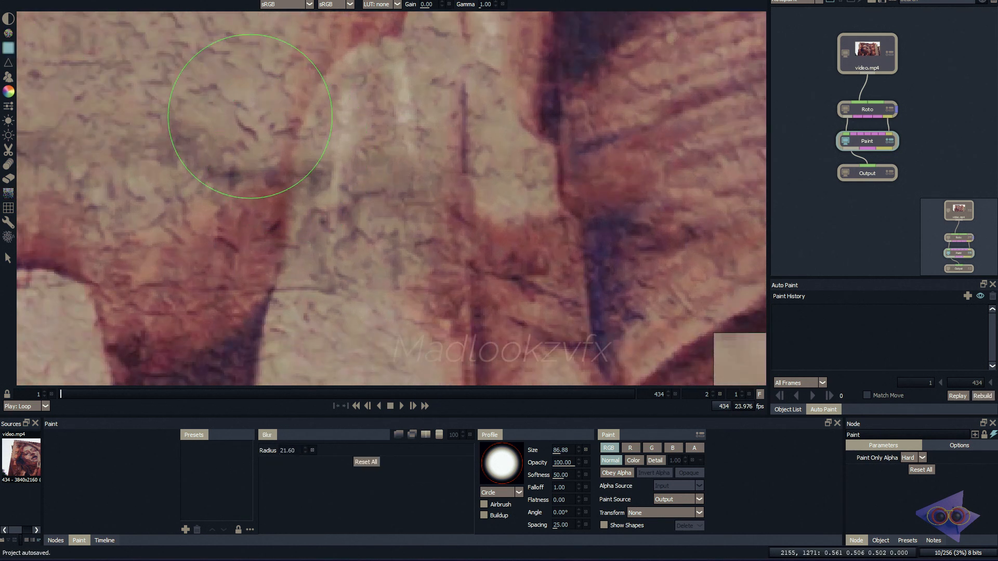
mouse_move(234, 169)
mouse_down()
mouse_move(367, 139)
mouse_move(333, 174)
mouse_up()
key(ctrl+z)
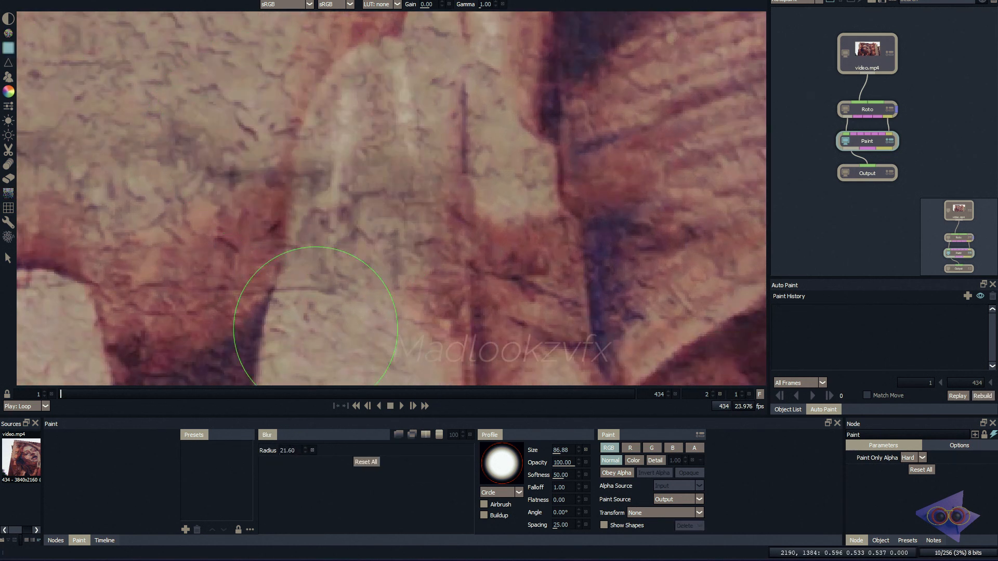
drag(295, 452, 275, 451)
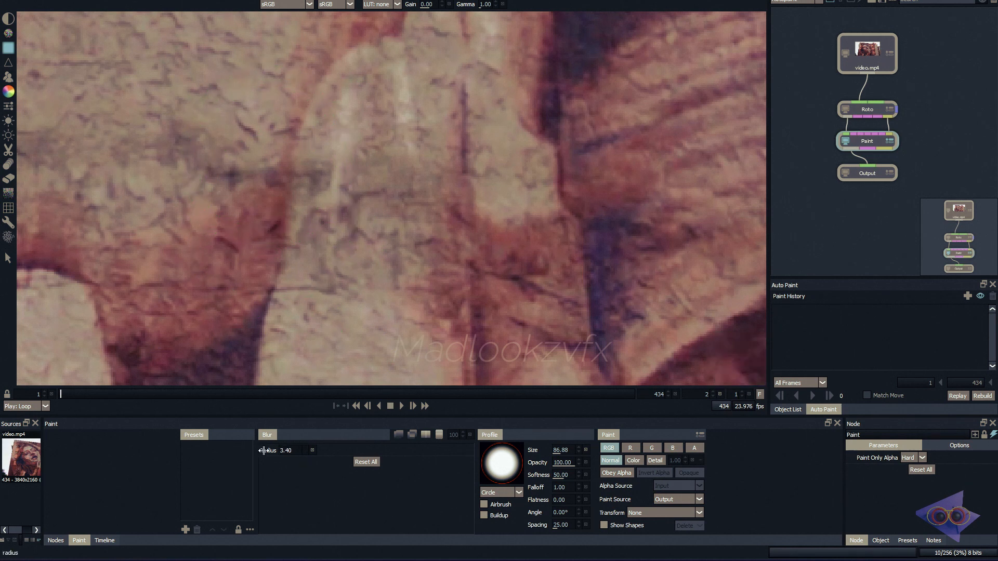
mouse_move(296, 245)
mouse_down()
mouse_move(267, 234)
mouse_move(257, 145)
mouse_up()
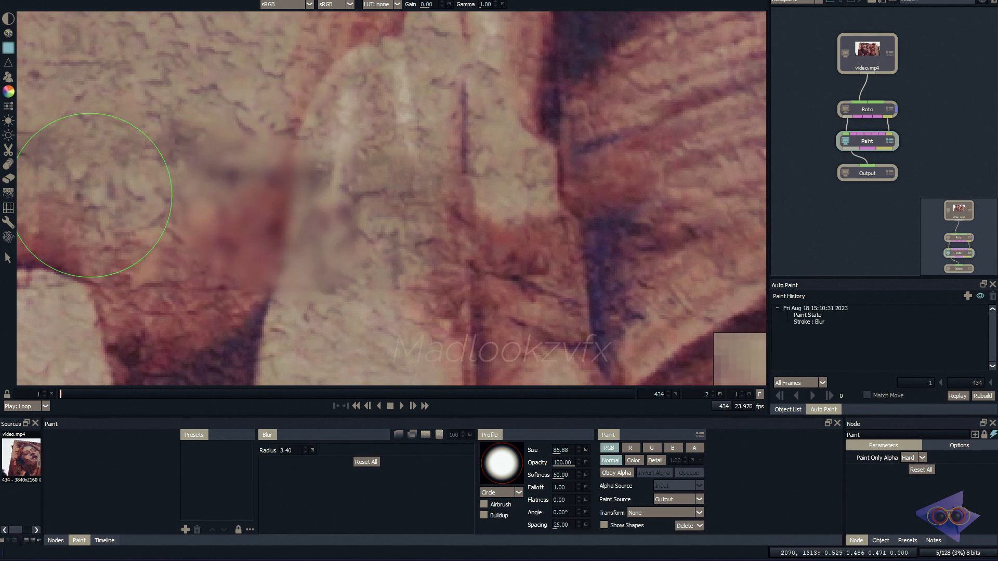
- Paint grain over the blurred patch between the cheek and the finger to bring back surface texture
click(9, 193)
mouse_move(260, 223)
mouse_down()
mouse_move(241, 199)
mouse_move(357, 286)
mouse_move(442, 256)
mouse_move(351, 185)
mouse_move(419, 276)
mouse_up()
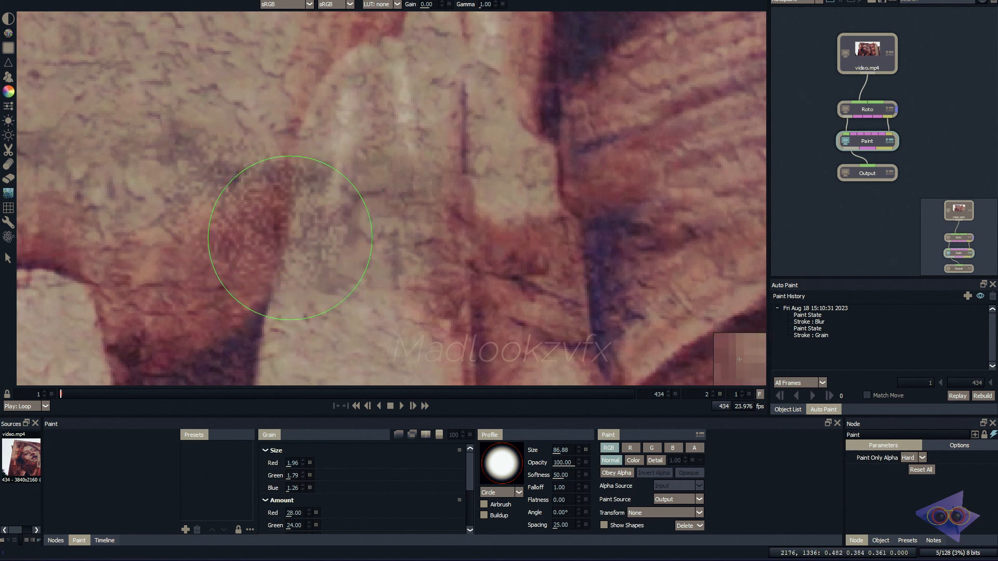
scroll(364, 494, down, 5)
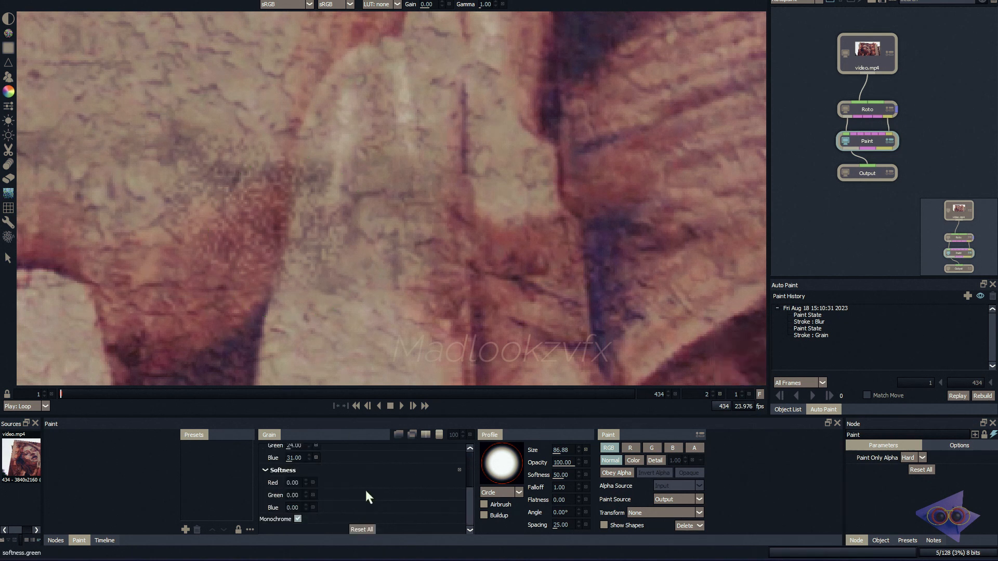
click(296, 518)
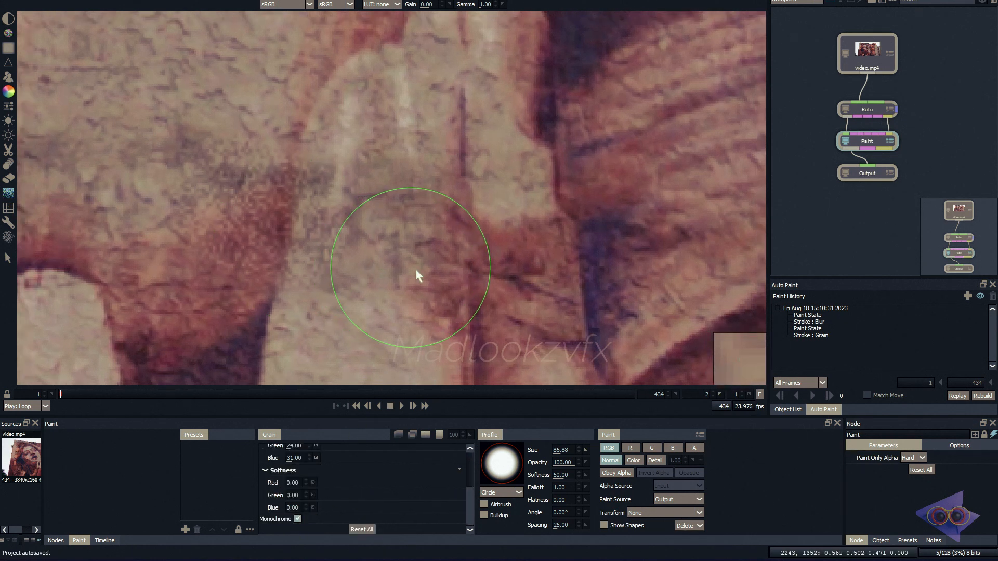
mouse_move(248, 189)
mouse_down()
mouse_move(239, 223)
mouse_move(314, 216)
mouse_up()
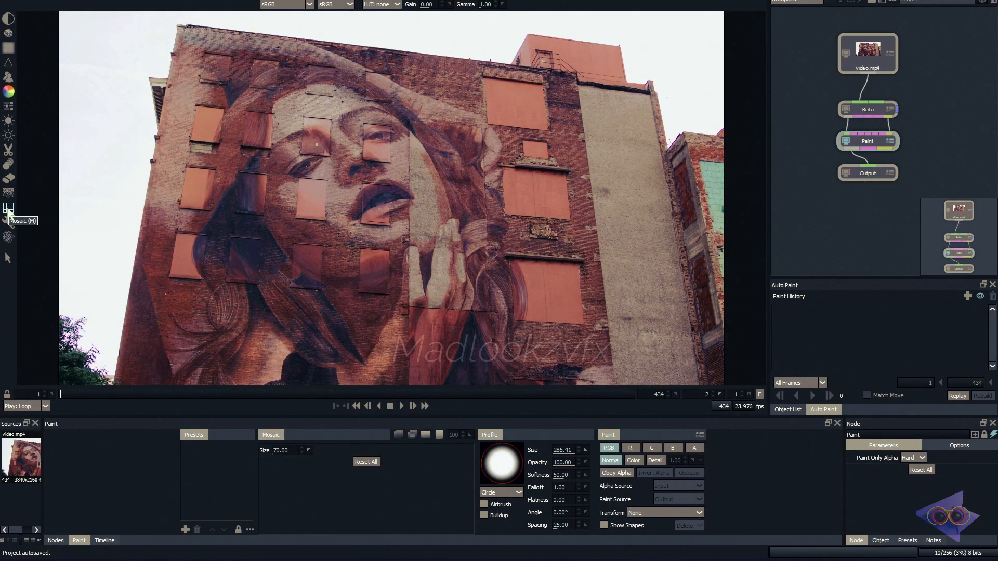
- Pixelate the mural's lips with a Mosaic stroke at mosaic size 70
scroll(417, 159, up, 4)
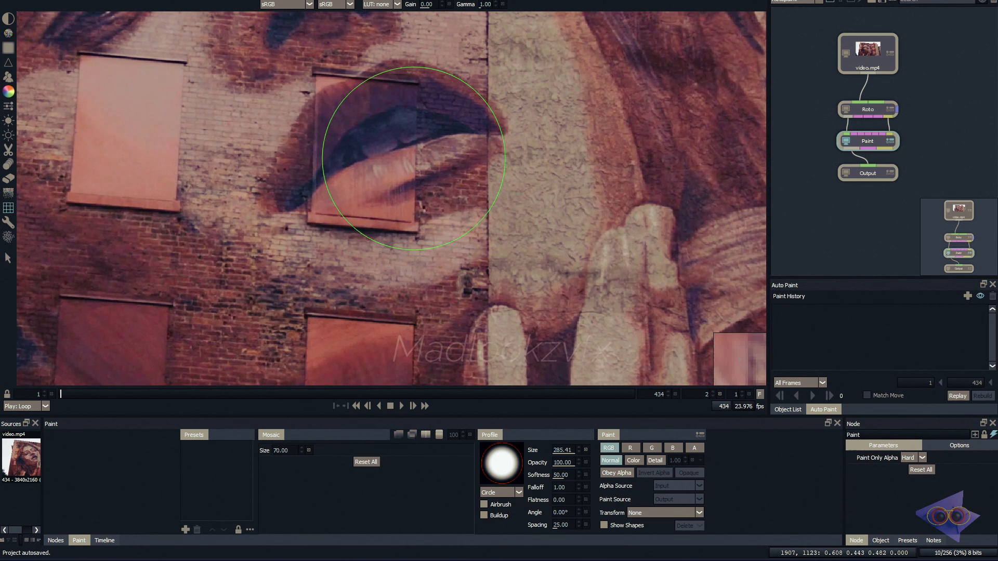
scroll(456, 155, down, 1)
scroll(456, 155, down, 2)
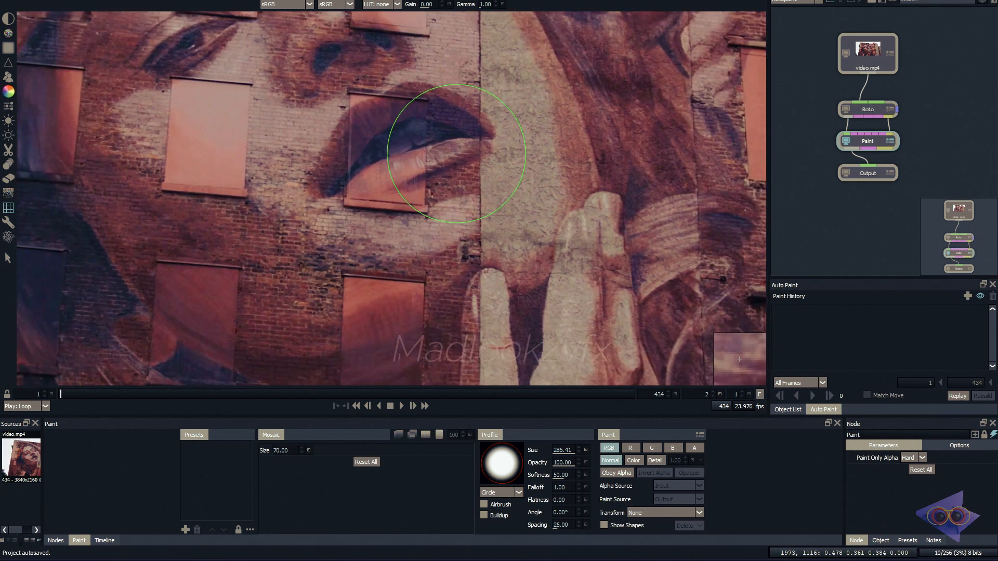
scroll(491, 145, down, 1)
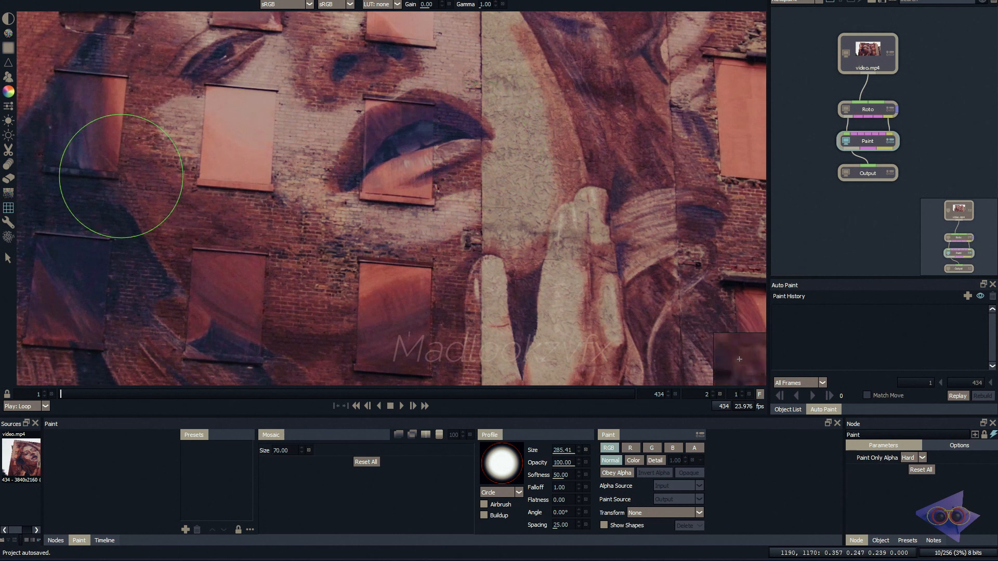
drag(477, 125, 336, 148)
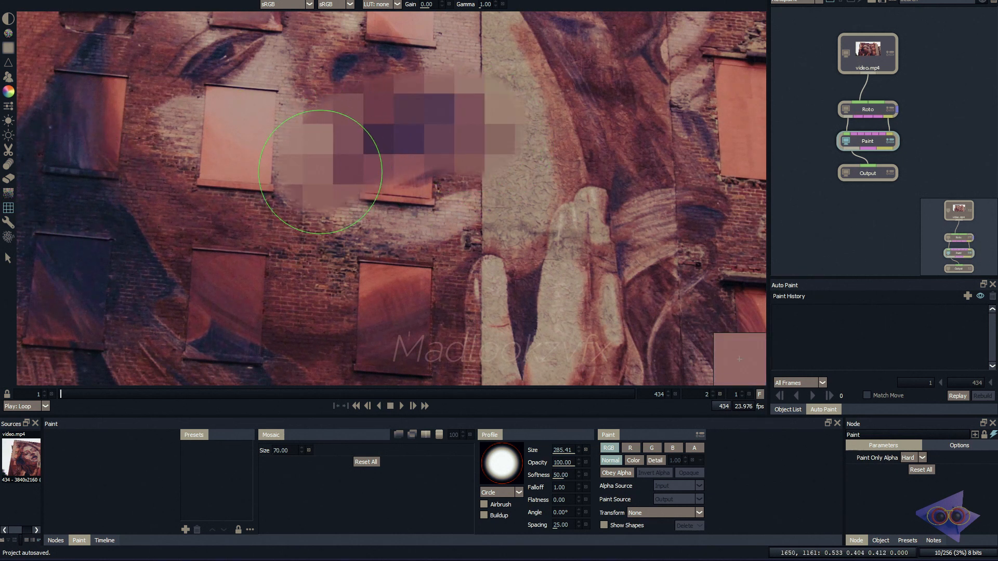
- Pixelate the vertical boundary between the brick facade and the plain concrete wall with the same Mosaic brush
scroll(405, 156, down, 2)
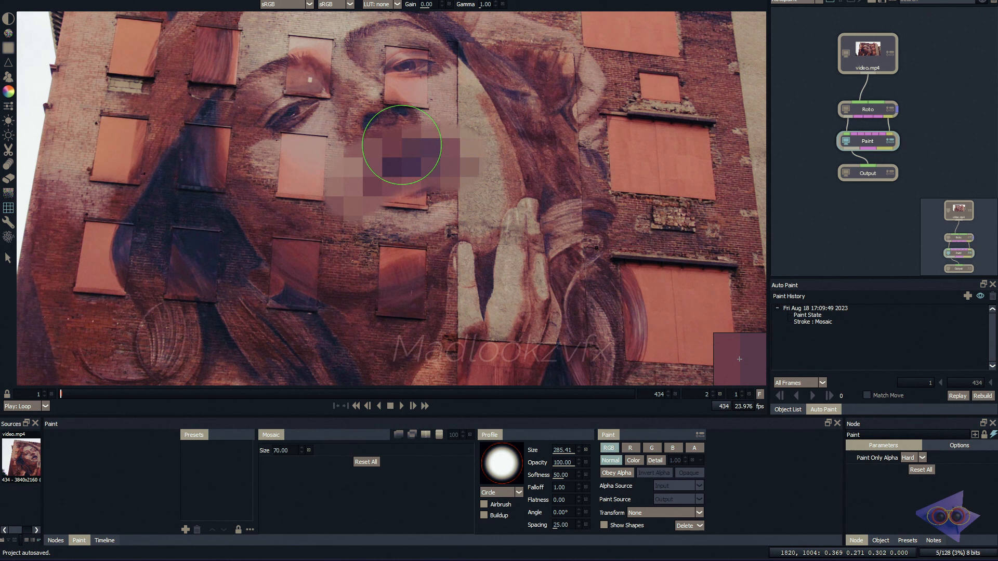
scroll(402, 146, down, 1)
drag(688, 112, 691, 239)
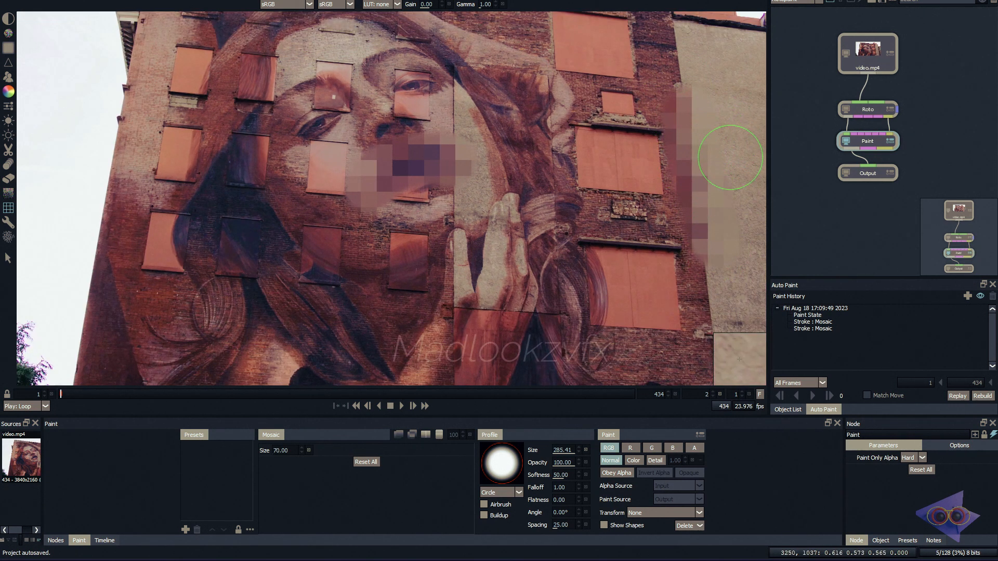
- Set the mosaic size to 15 and pixelate the mural's eye above the nose
click(287, 451)
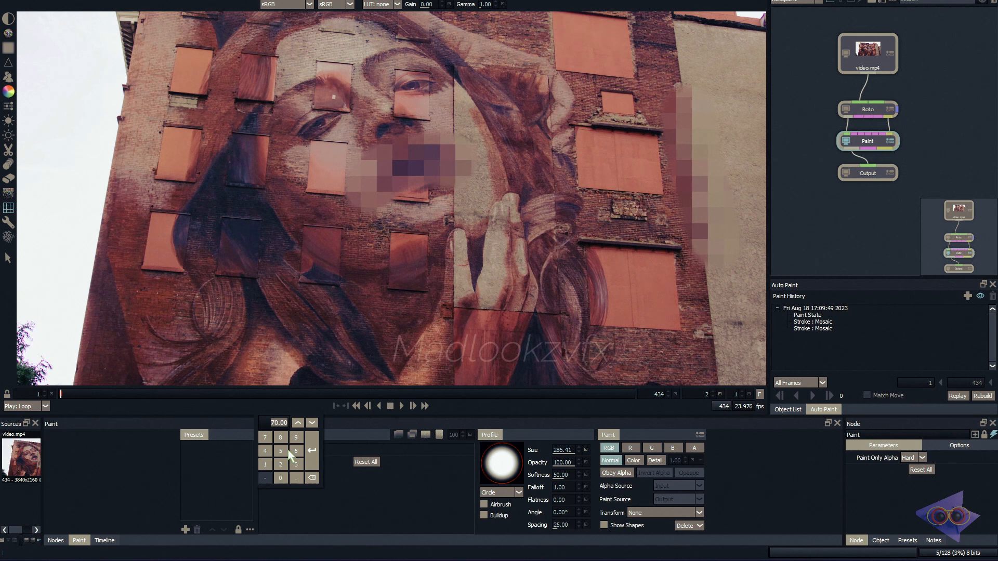
text(15)
key(Return)
drag(374, 93, 411, 95)
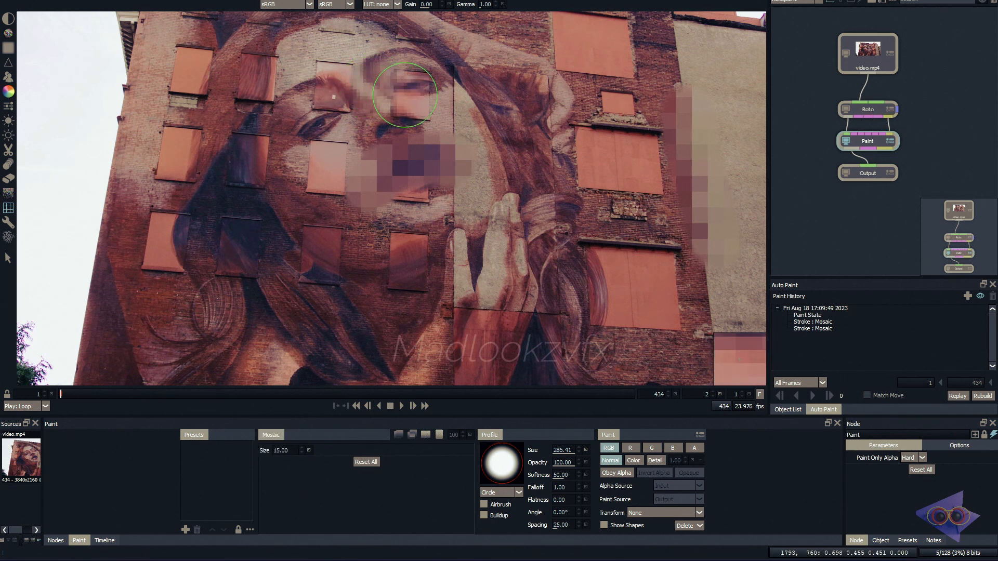
scroll(407, 104, up, 3)
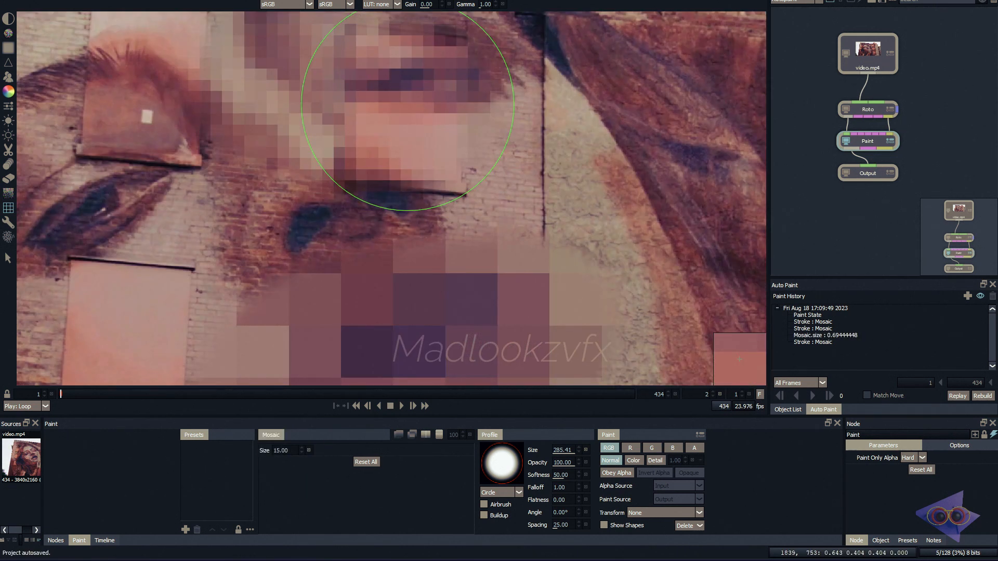
scroll(407, 104, down, 5)
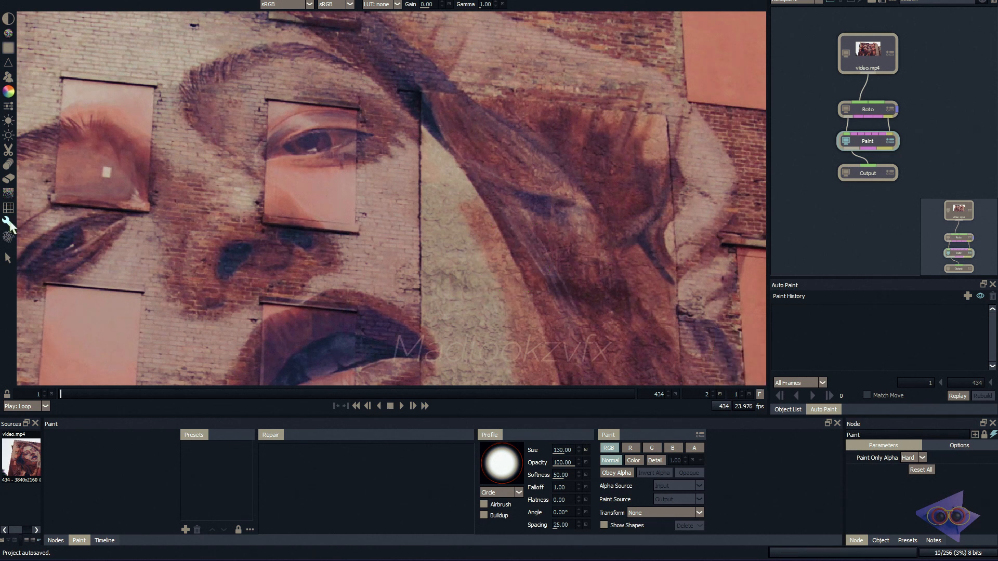
- Paint a wide Repair stroke at size 130 across the cheek and hair, and a thin one at size 20.33 above it
scroll(428, 231, up, 3)
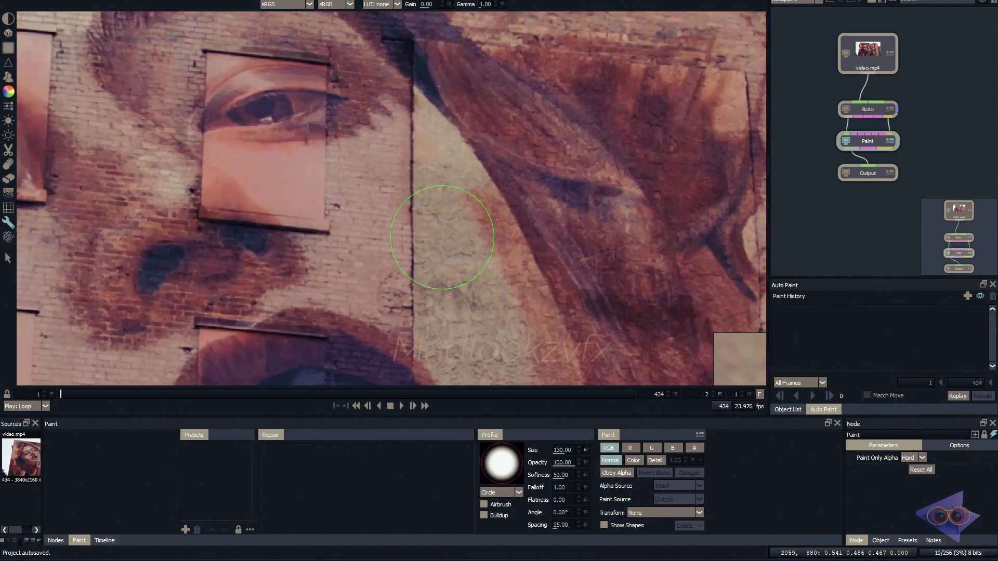
drag(380, 218, 654, 221)
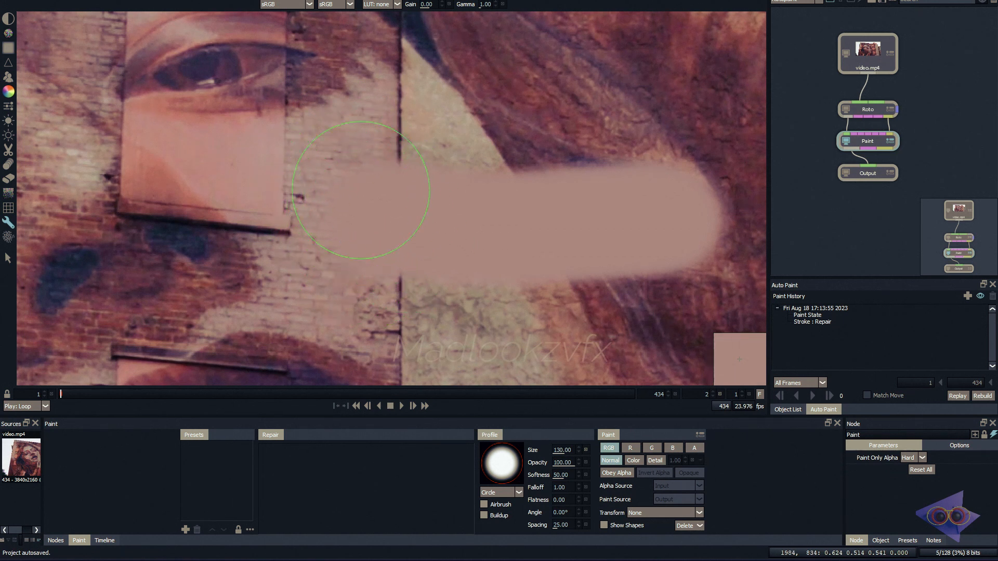
drag(541, 88, 427, 79)
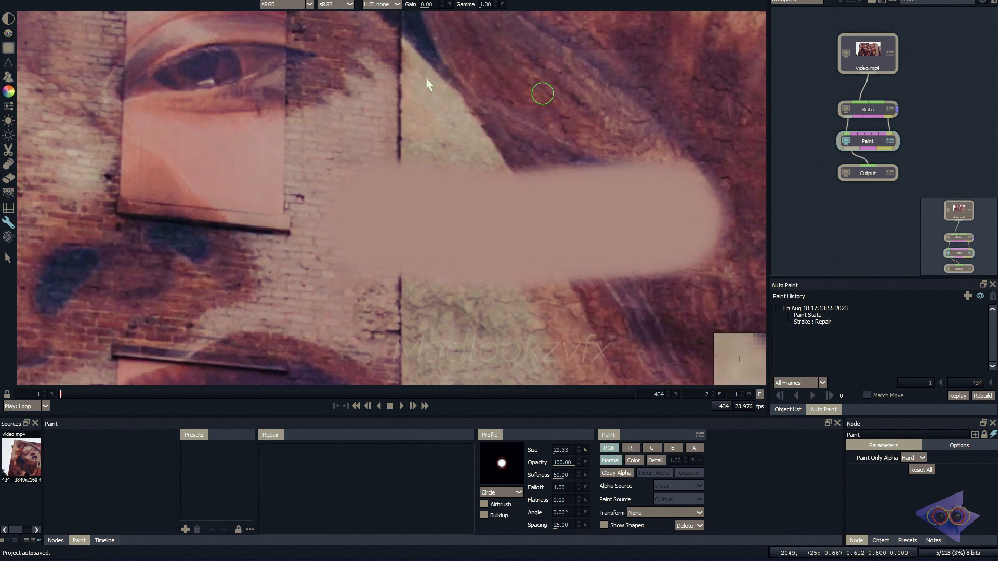
drag(388, 33, 569, 61)
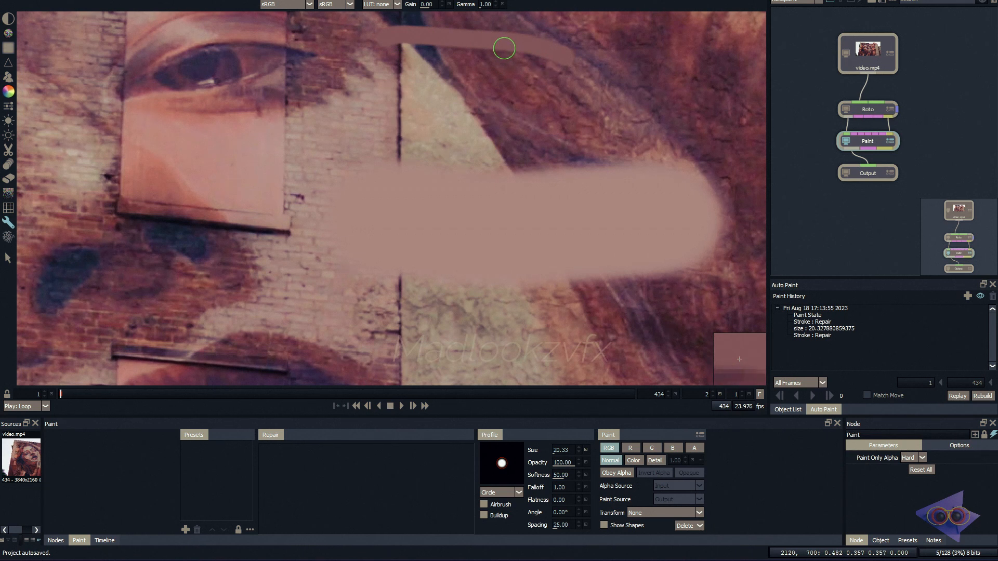
- Limit painting to Color, add a Repair stroke between the two existing ones, and enlarge the brush to 75.31
click(634, 461)
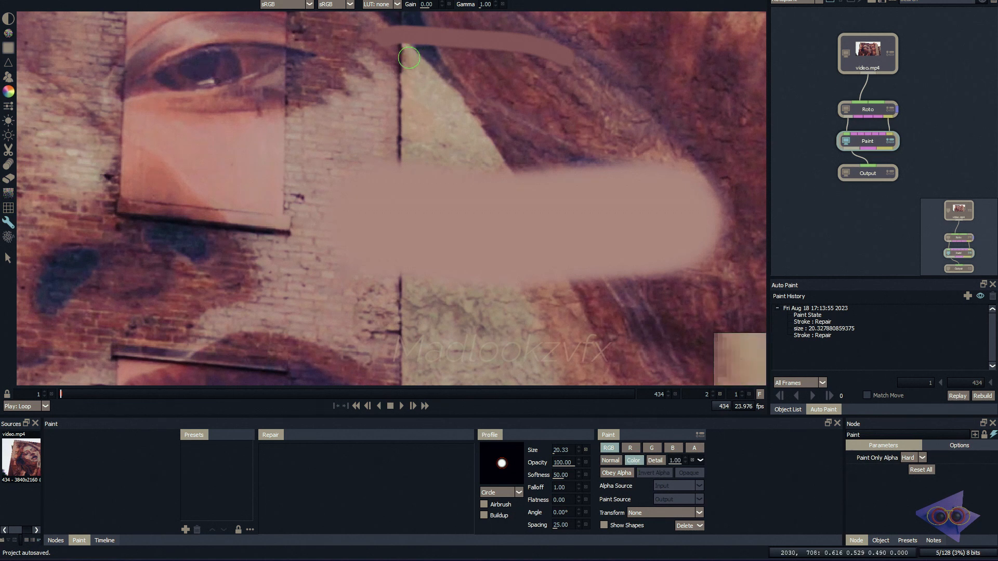
drag(411, 75, 541, 99)
scroll(541, 99, down, 2)
drag(419, 151, 479, 216)
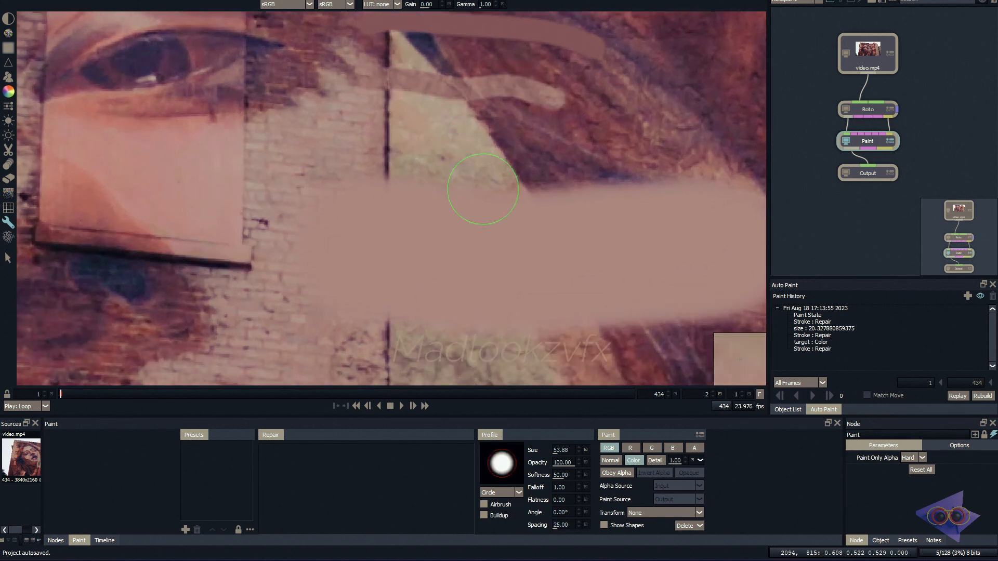
scroll(399, 339, down, 2)
scroll(403, 340, down, 2)
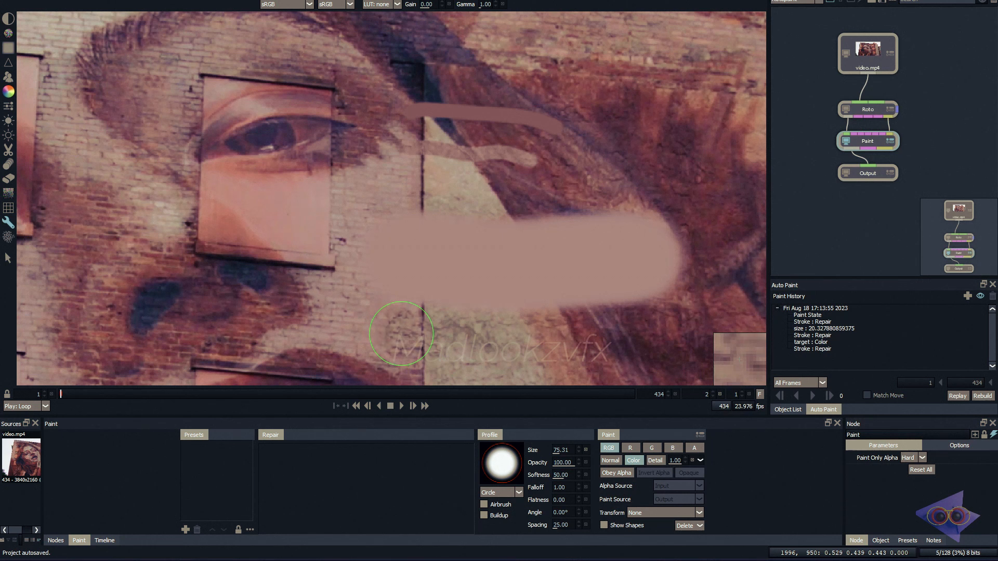
- Paint a Color-only Repair stroke below the wide one, then inspect the Color Layer and Detail Layer before restoring the full image
click(563, 326)
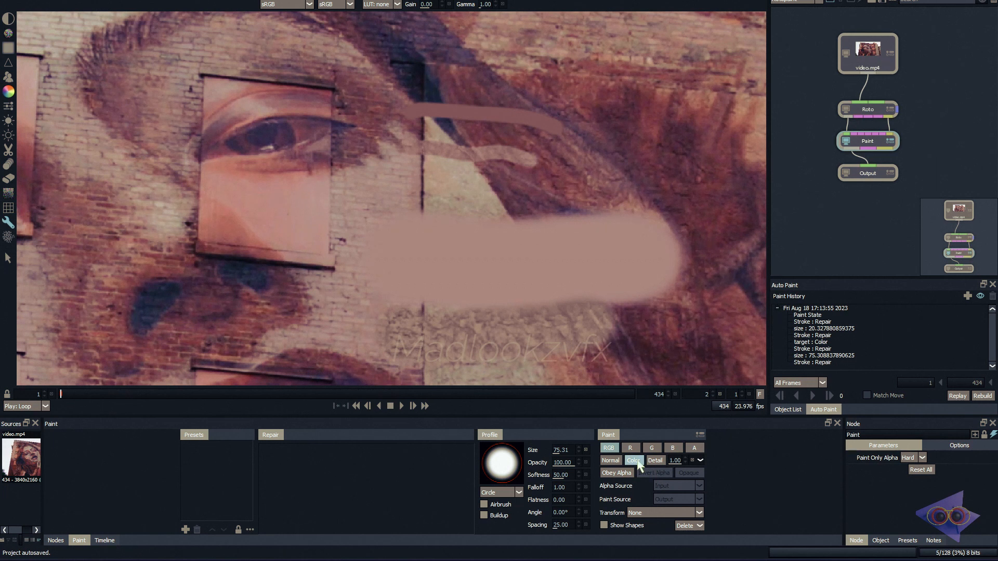
click(104, 3)
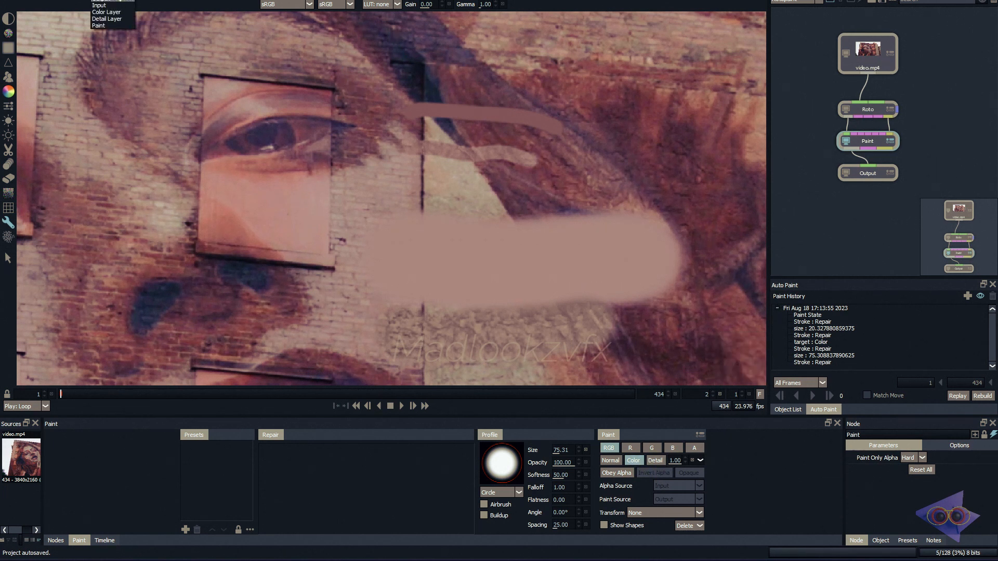
click(108, 13)
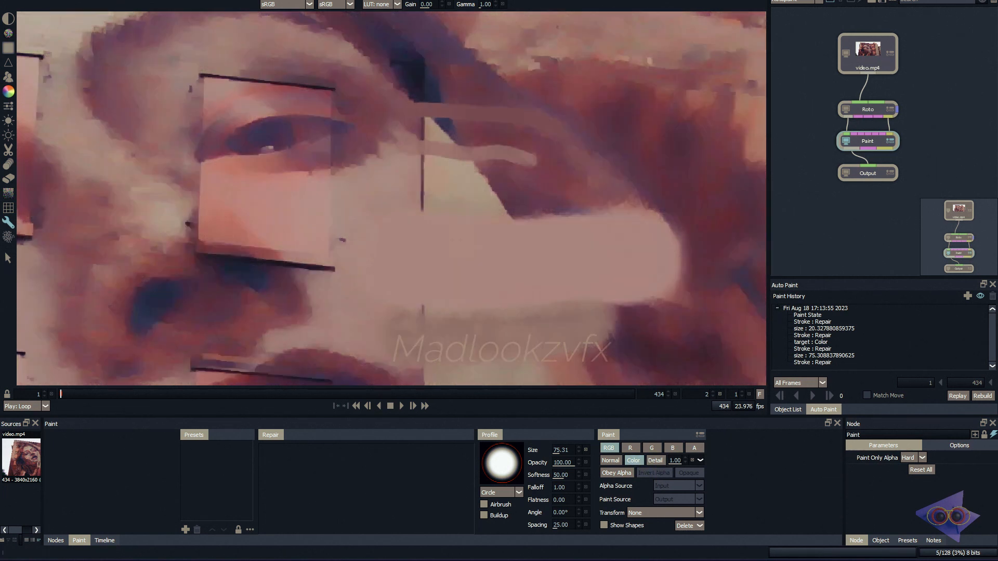
scroll(328, 139, down, 2)
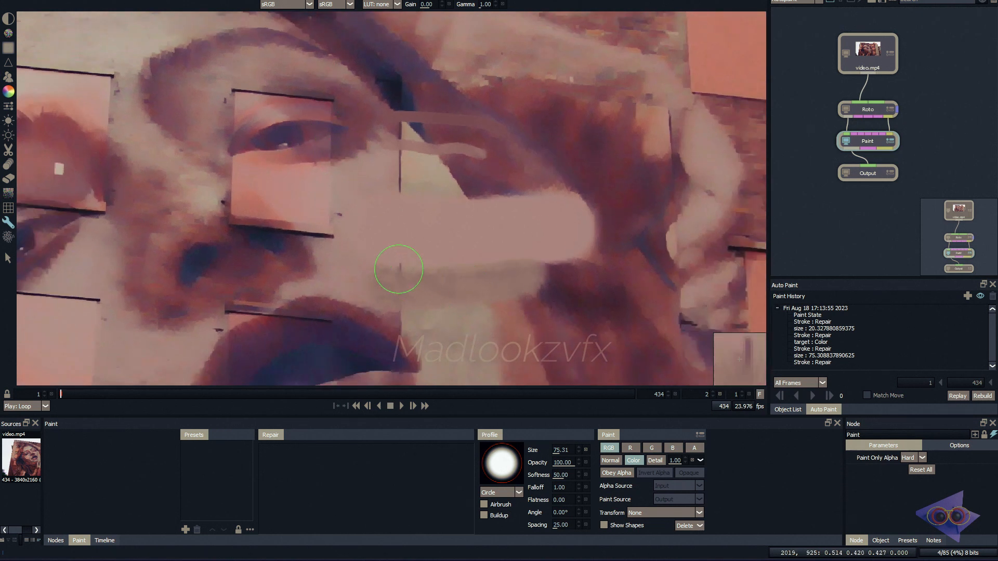
click(104, 3)
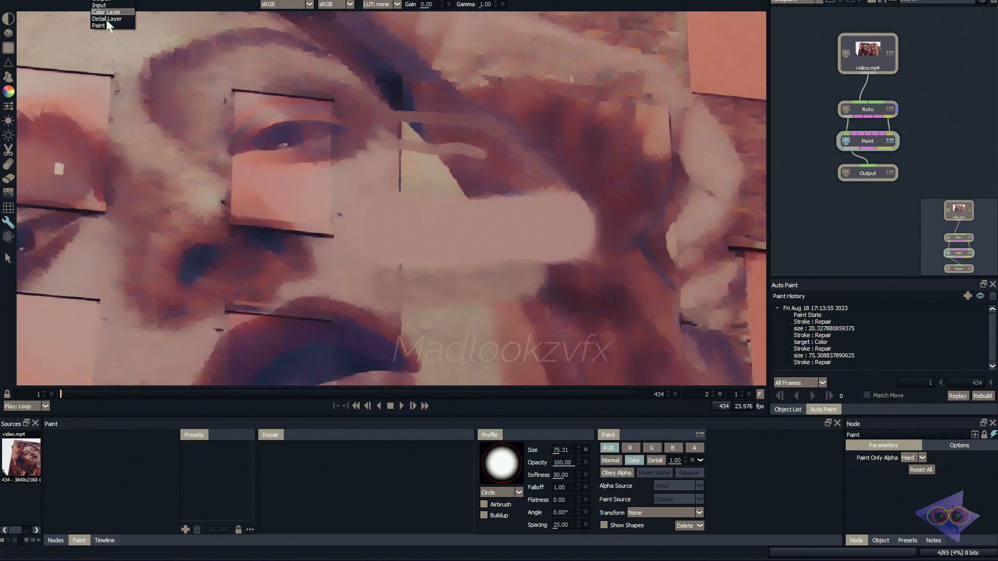
click(164, 21)
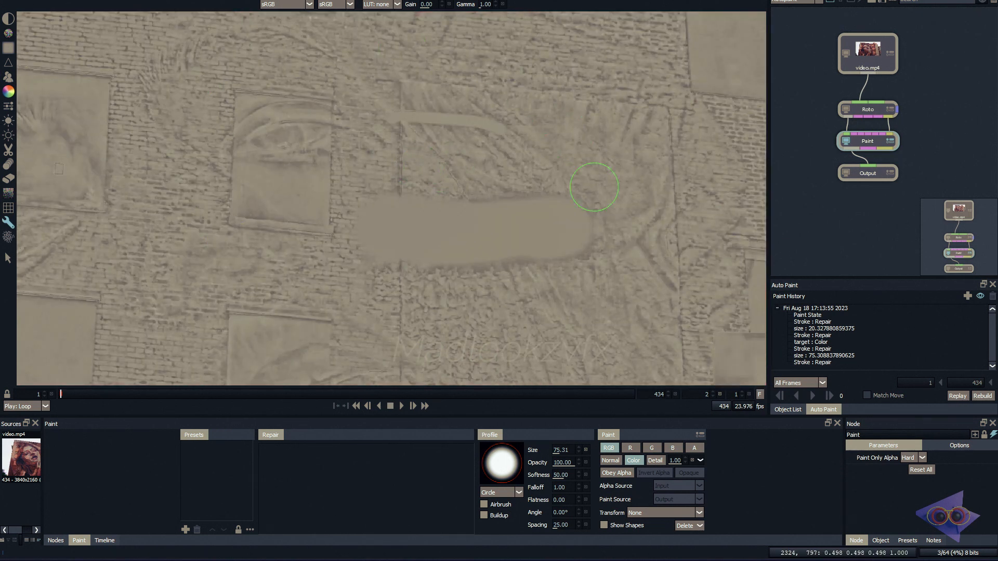
click(120, 3)
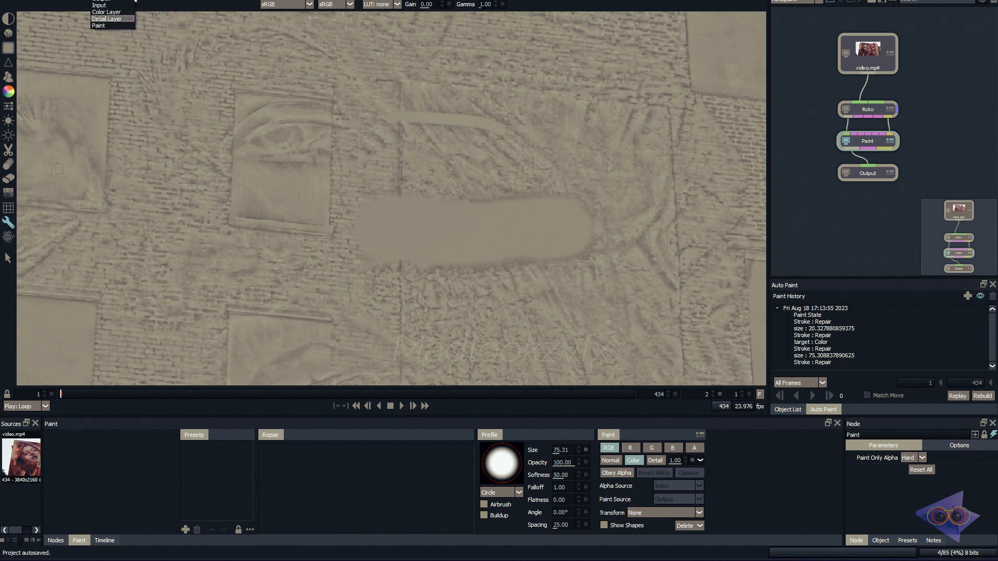
click(102, 10)
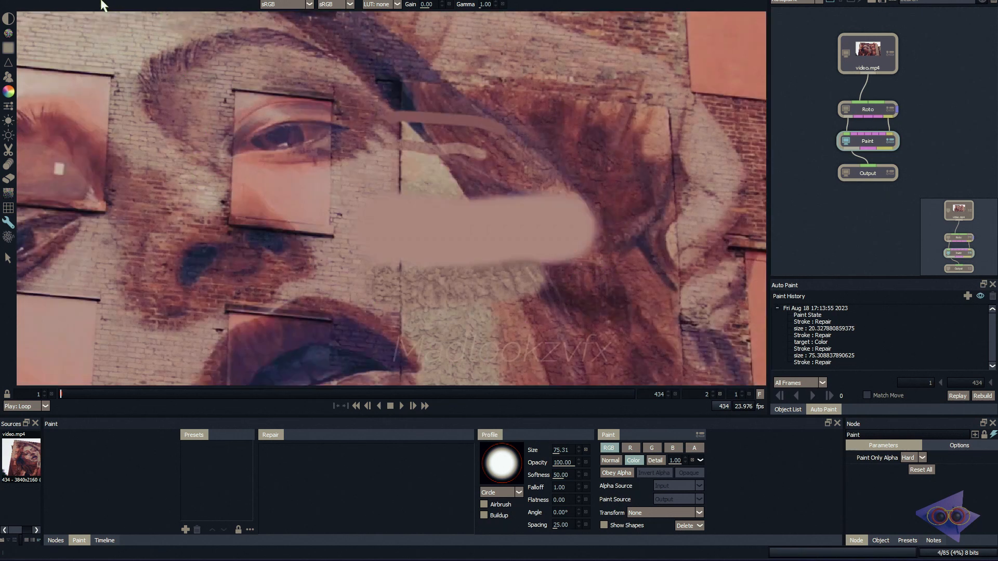
- Limit painting to Detail and paint a Repair stroke from the brick cheek to the hair, just above the wide stroke
click(659, 462)
scroll(385, 162, up, 2)
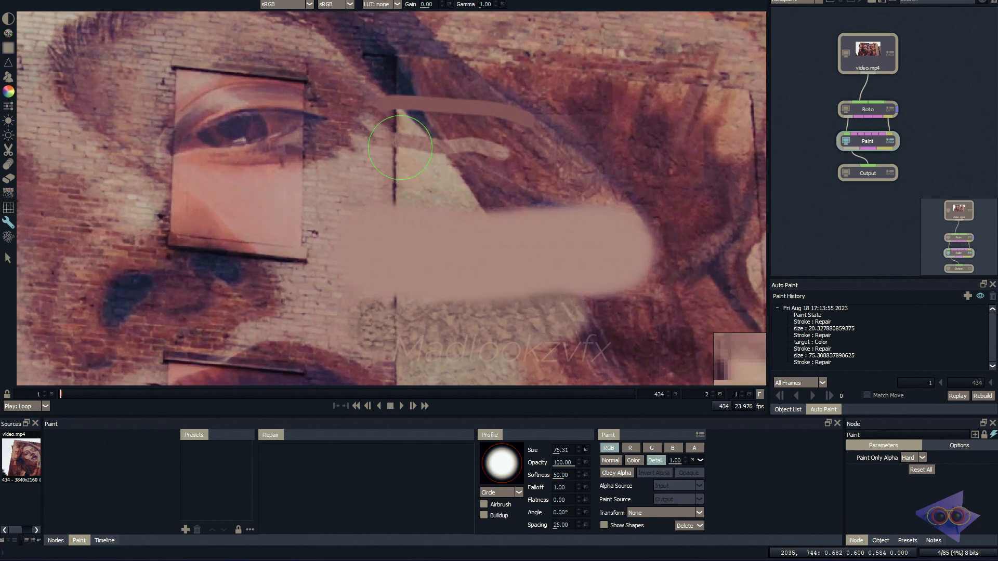
scroll(432, 171, up, 1)
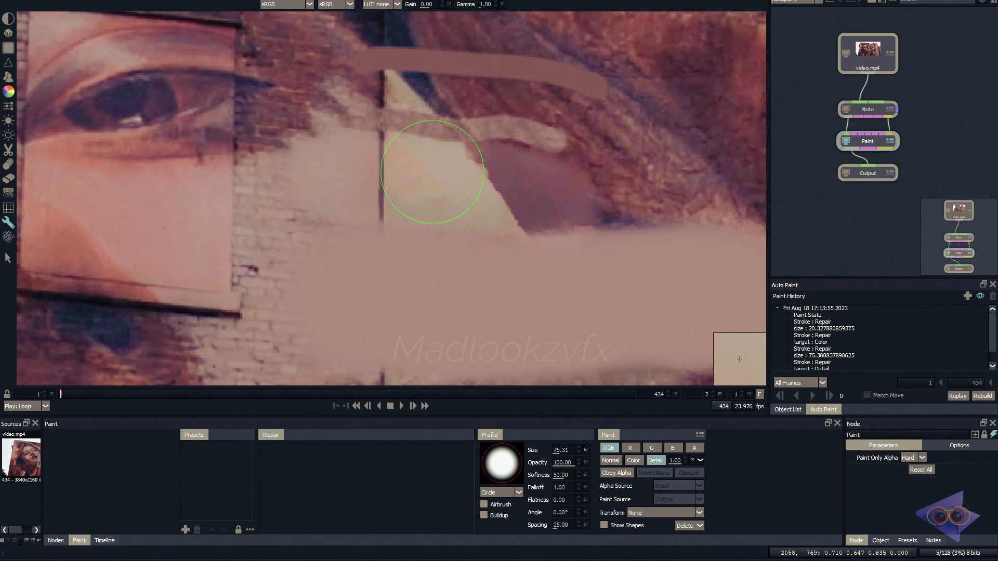
scroll(433, 172, down, 1)
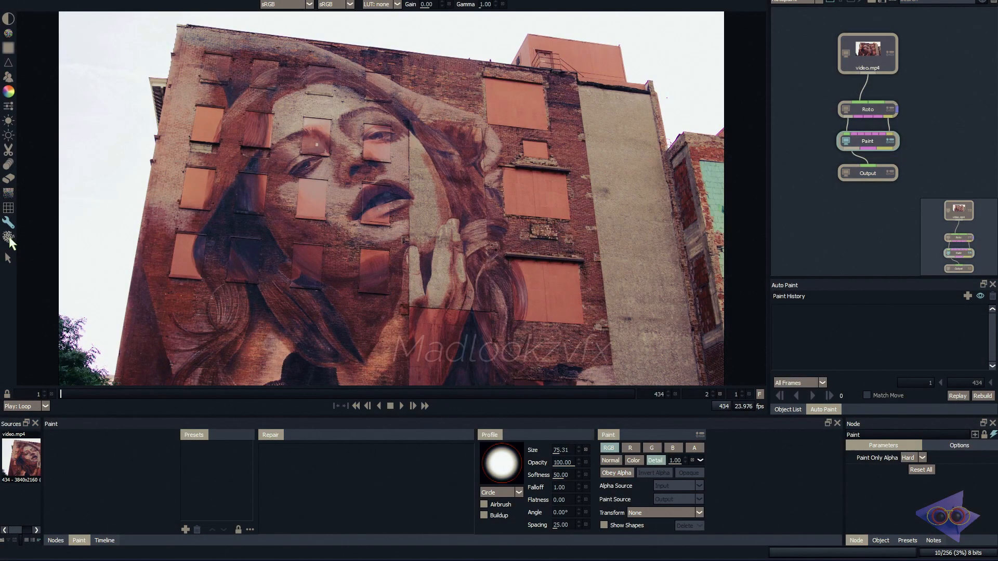
- Paint a horizontal Scatter stroke across the fingertips with radius 4.00 and brush size 75.31
click(9, 239)
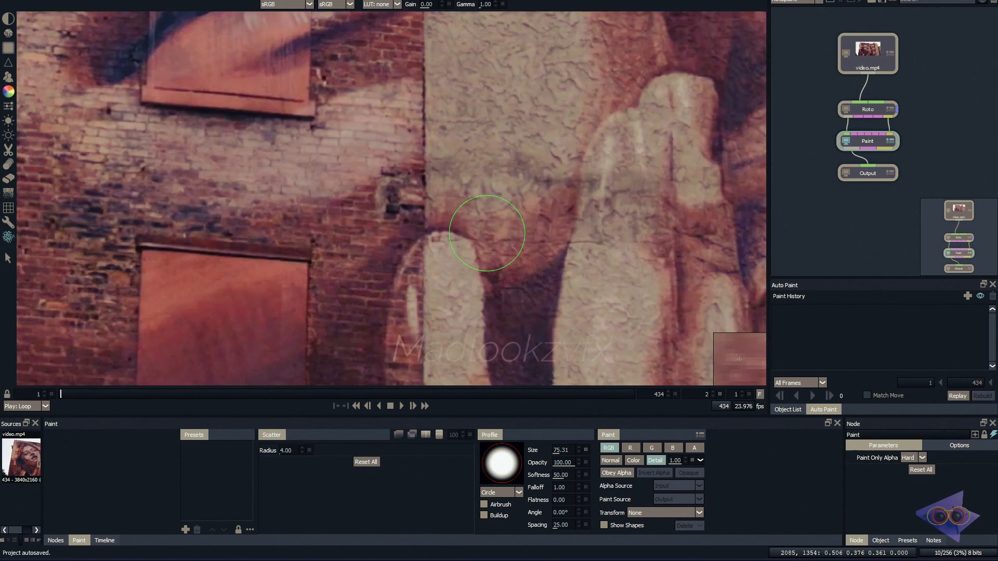
mouse_move(487, 233)
mouse_down()
mouse_move(512, 241)
mouse_move(686, 223)
mouse_up()
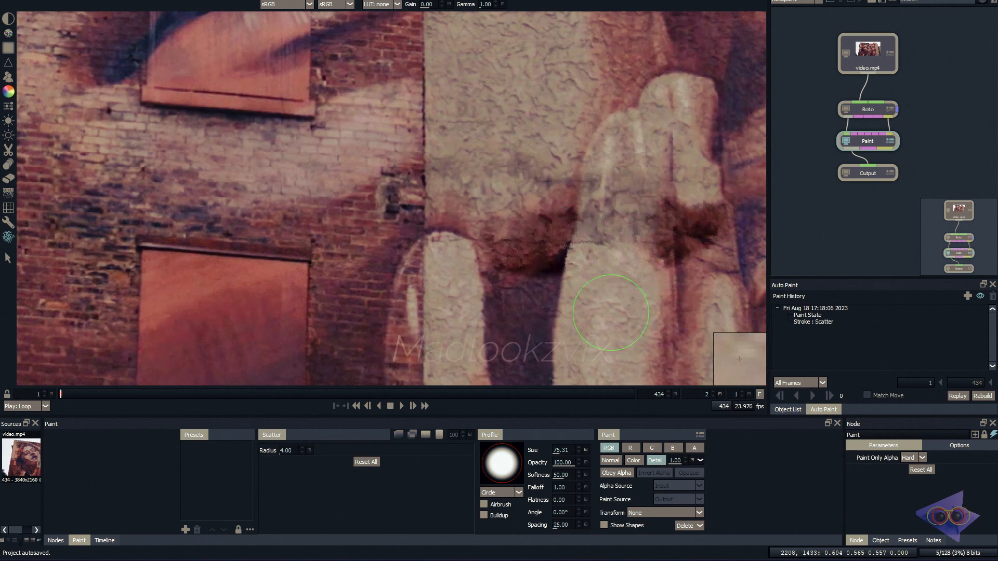
- Switch painting to Normal and delete the existing paint on all frames
click(611, 461)
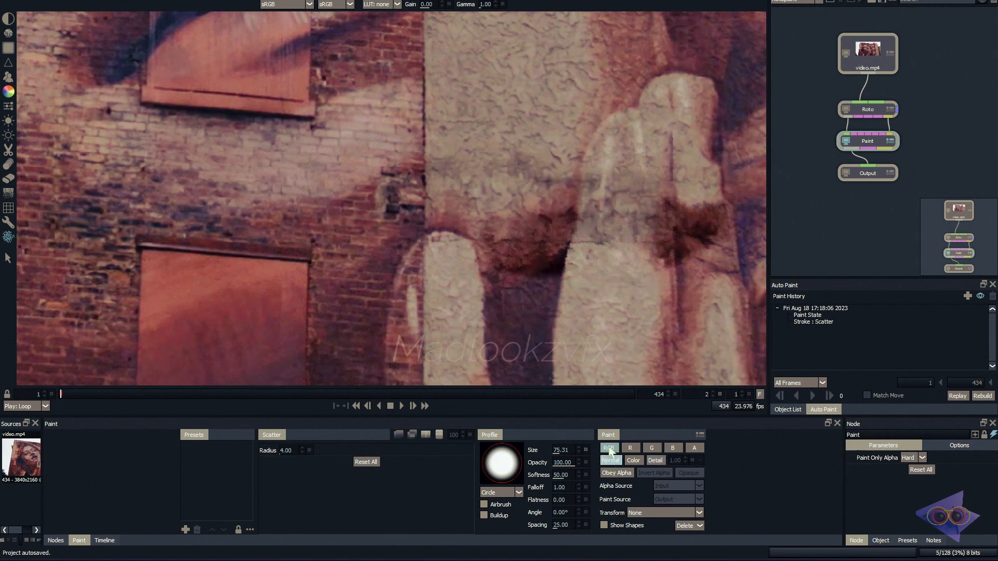
click(690, 528)
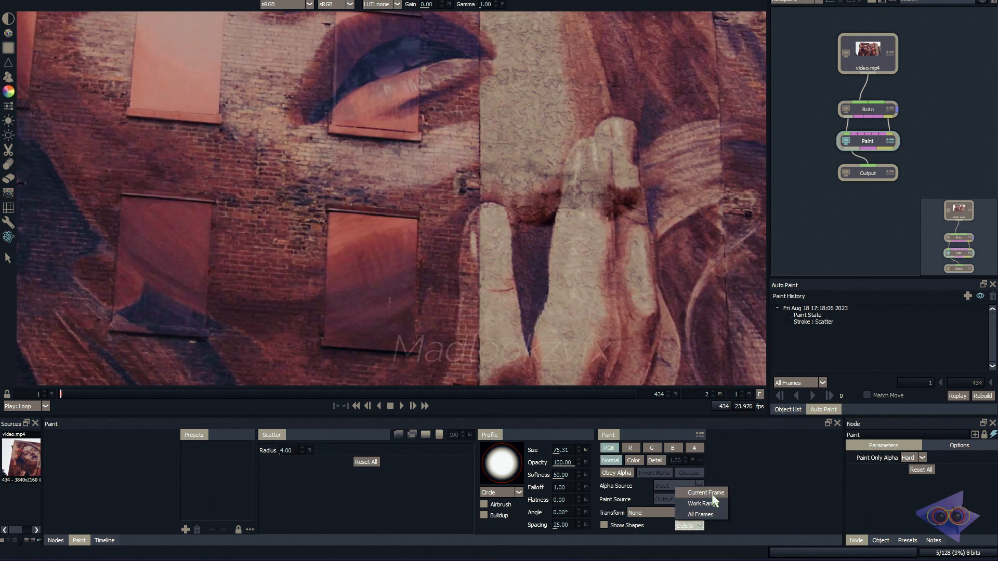
click(693, 514)
click(485, 279)
- Paint a Scatter stroke along the mural's lower lip and enlarge the brush to 108.93
scroll(366, 123, up, 3)
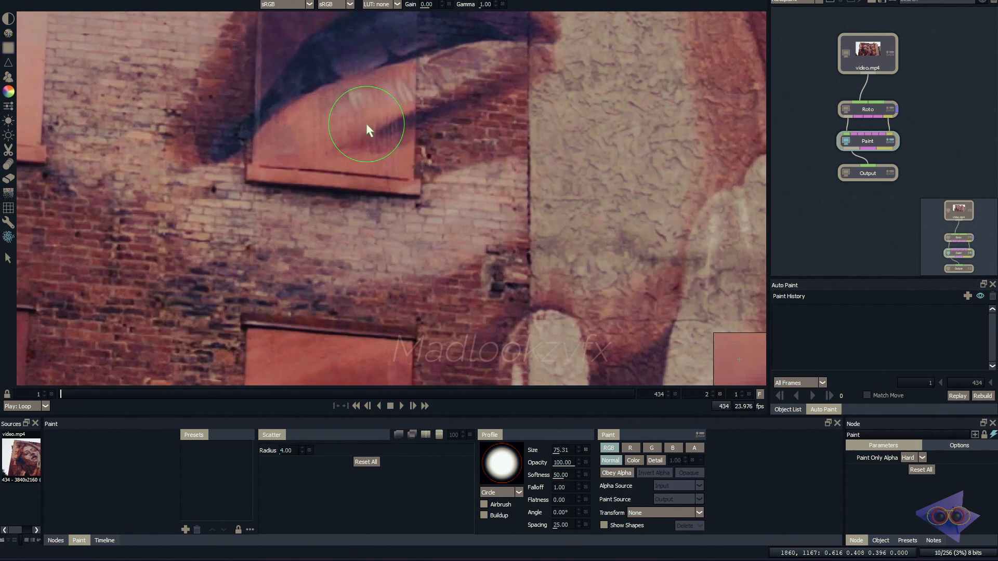
mouse_move(366, 123)
mouse_down()
mouse_move(400, 142)
mouse_move(301, 139)
mouse_move(468, 49)
mouse_move(479, 67)
mouse_up()
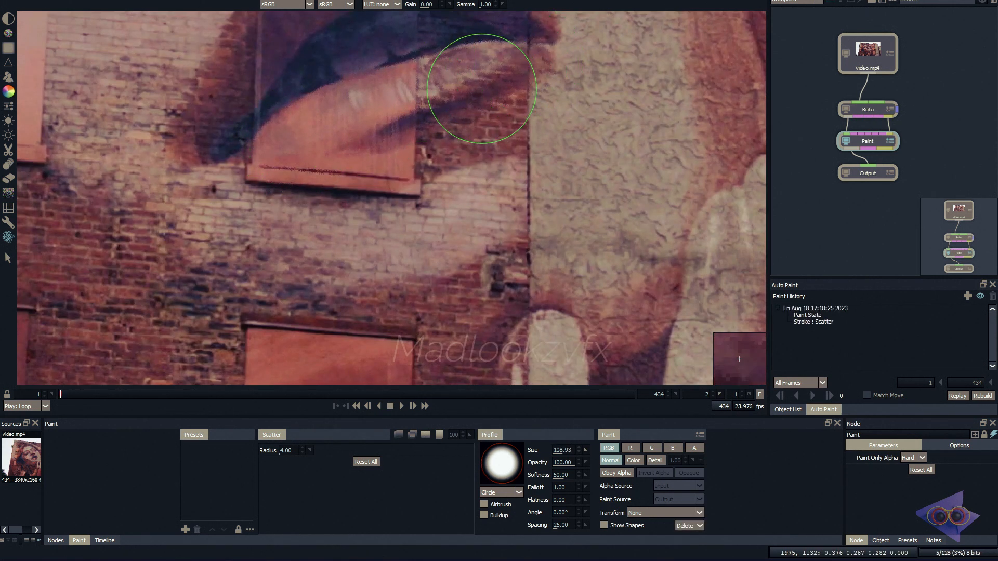
scroll(405, 88, up, 5)
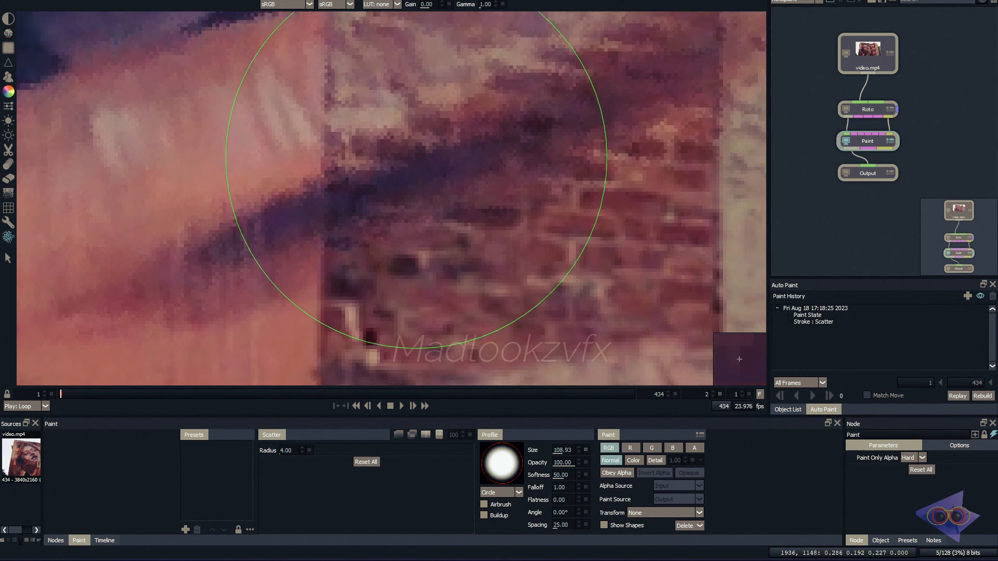
scroll(413, 112, down, 2)
scroll(371, 136, down, 3)
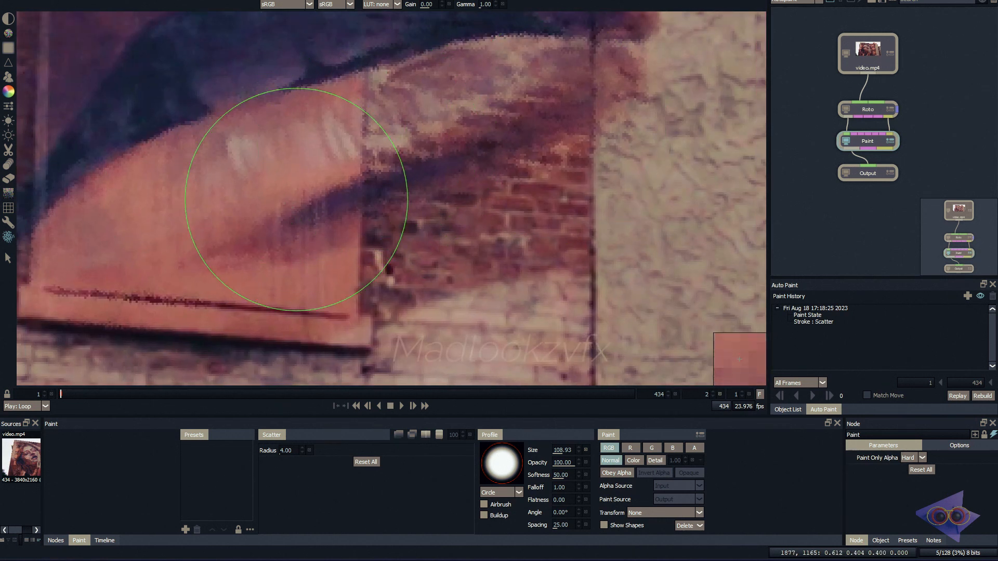
scroll(289, 223, down, 3)
scroll(424, 198, down, 3)
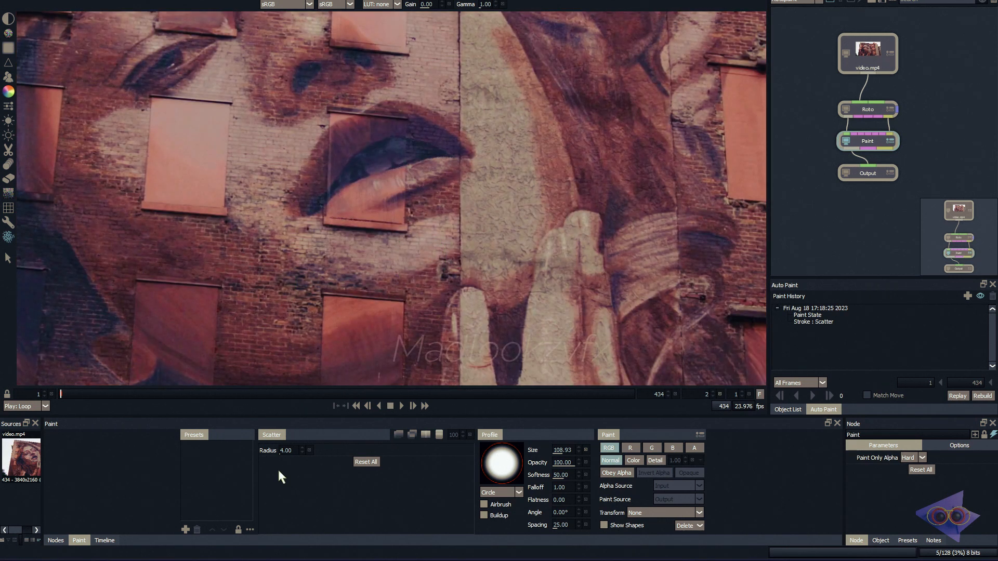
- Increase the Scatter radius and paint another short stroke on the mural
drag(288, 452, 388, 444)
scroll(582, 213, up, 2)
scroll(582, 216, up, 1)
mouse_move(563, 215)
mouse_down()
mouse_move(601, 215)
mouse_move(572, 316)
mouse_move(585, 224)
mouse_up()
scroll(616, 240, up, 2)
scroll(616, 240, up, 2)
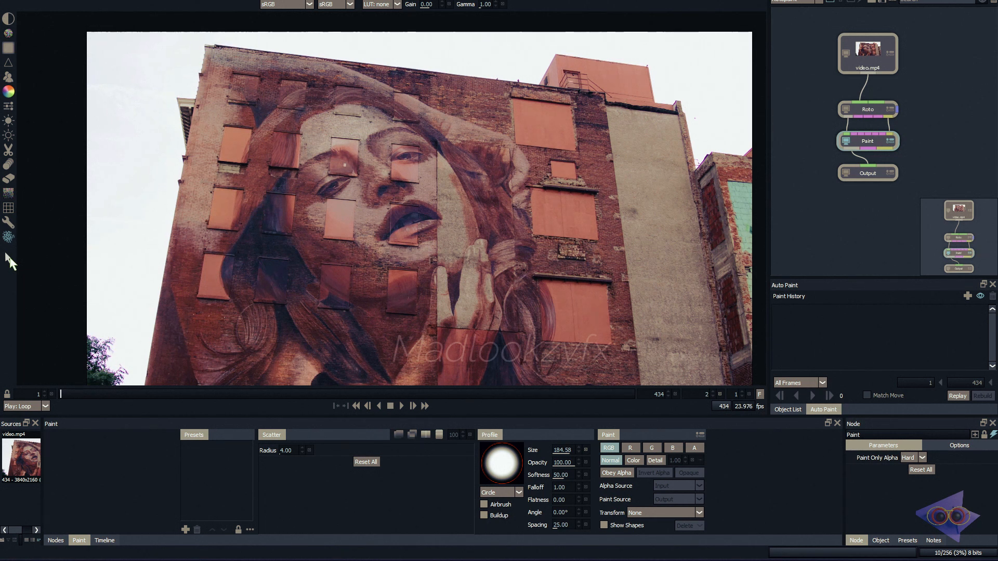
- Paint a set of loose white strokes across the face, hand and building walls with the Color brush at size 23.04
scroll(383, 170, up, 6)
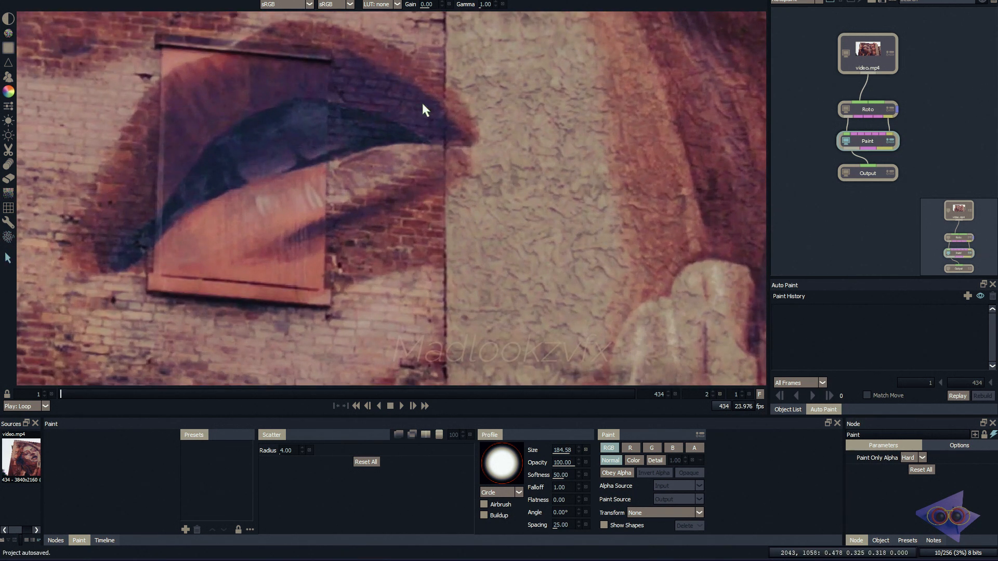
scroll(469, 207, down, 1)
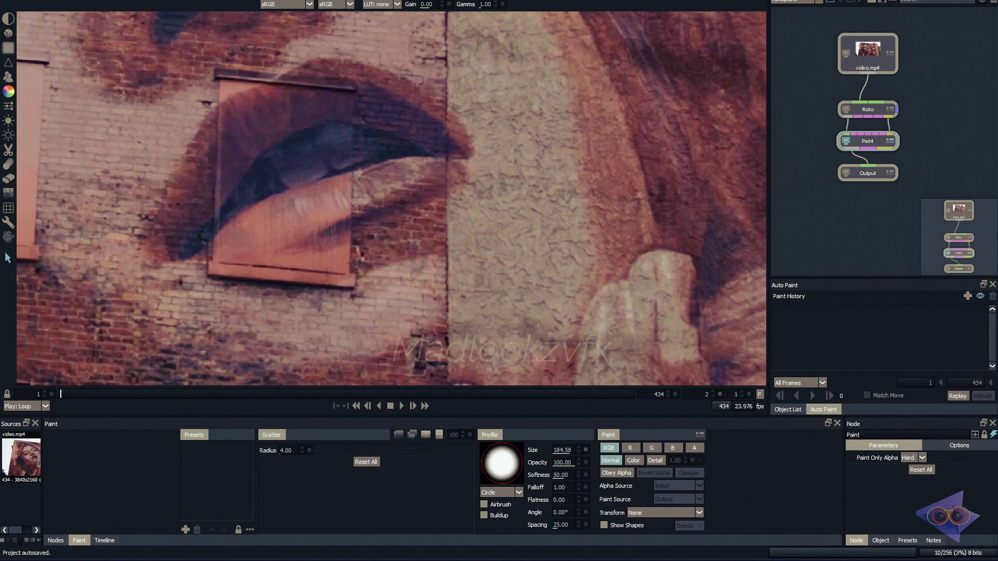
click(9, 91)
scroll(328, 177, down, 1)
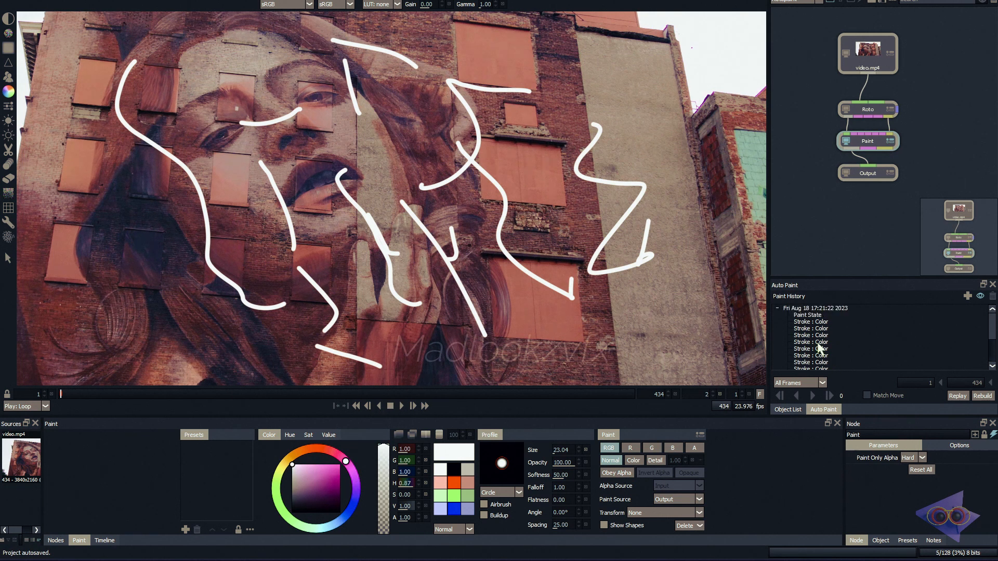
- Highlight single strokes from the paint history, starting with the zigzag on the concrete wall and ending with the one along the cheek
click(826, 342)
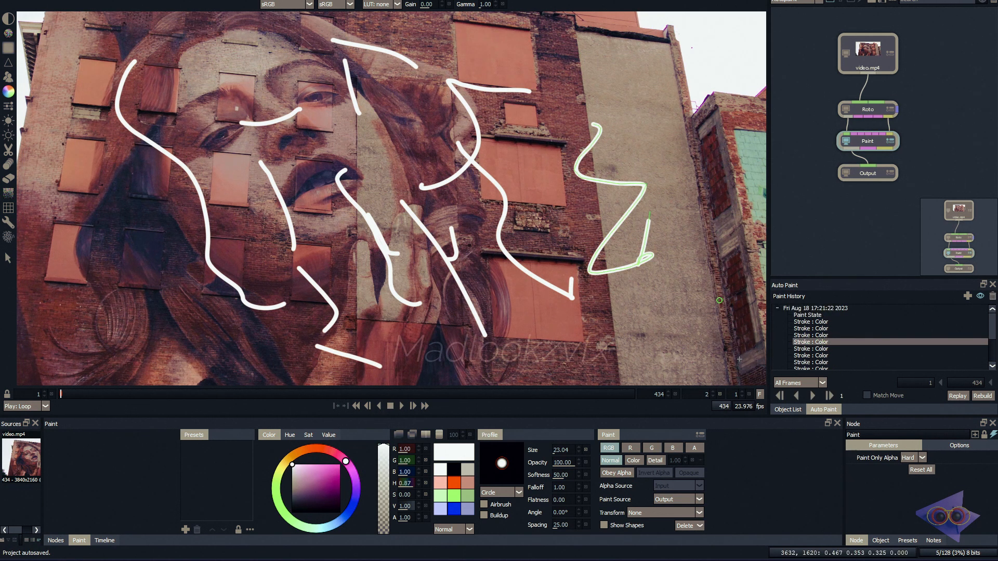
scroll(629, 213, up, 8)
scroll(640, 293, down, 4)
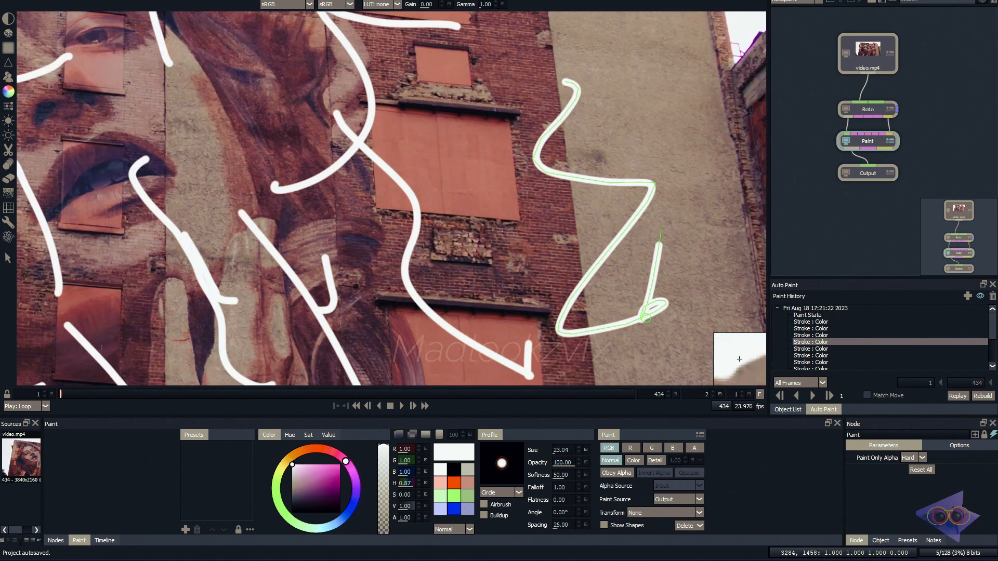
scroll(619, 256, down, 3)
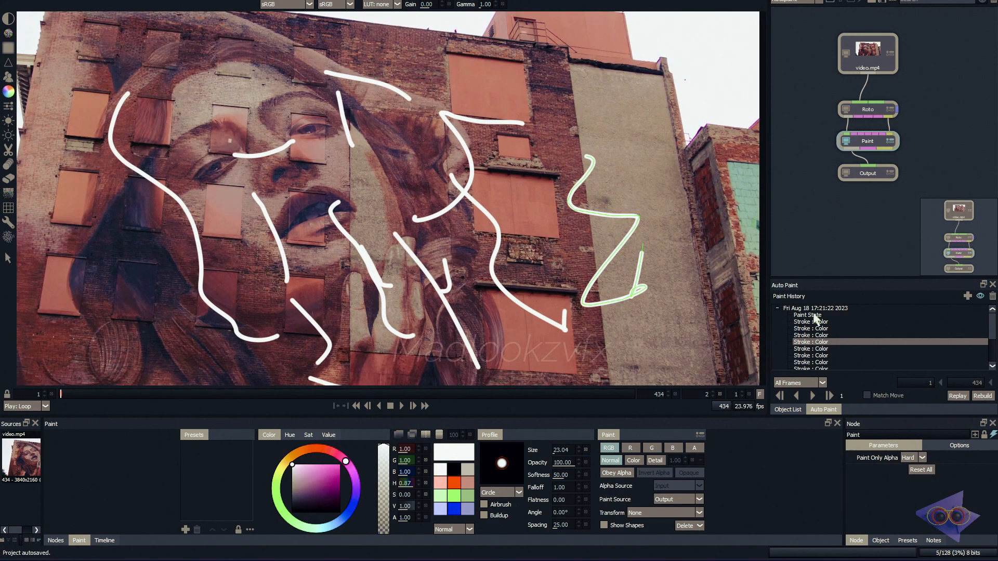
scroll(836, 341, down, 3)
click(822, 349)
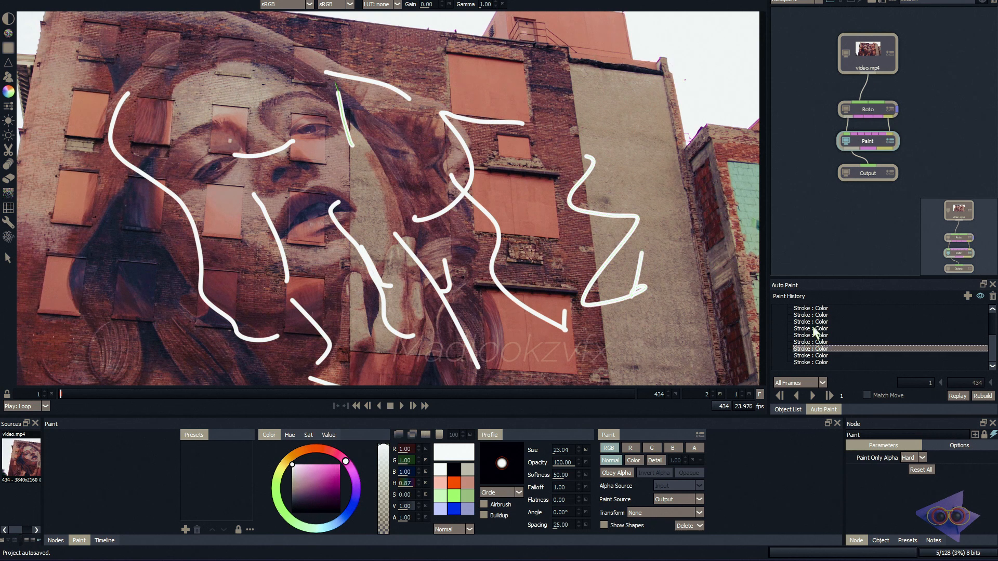
click(819, 329)
click(818, 322)
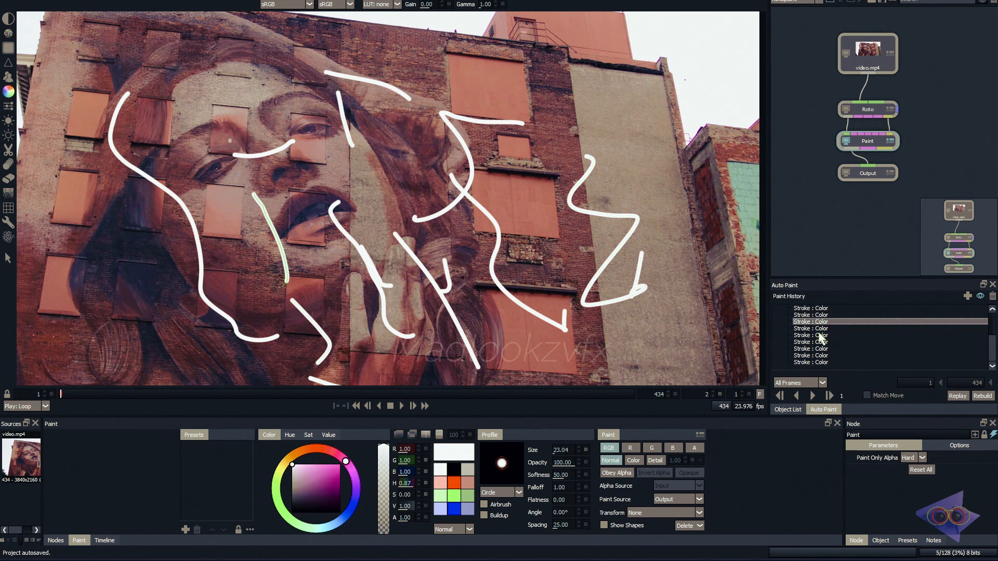
- Select several strokes directly on the image, starting with the short one beside the eye and adding those at the nose, cheek and hand
click(7, 257)
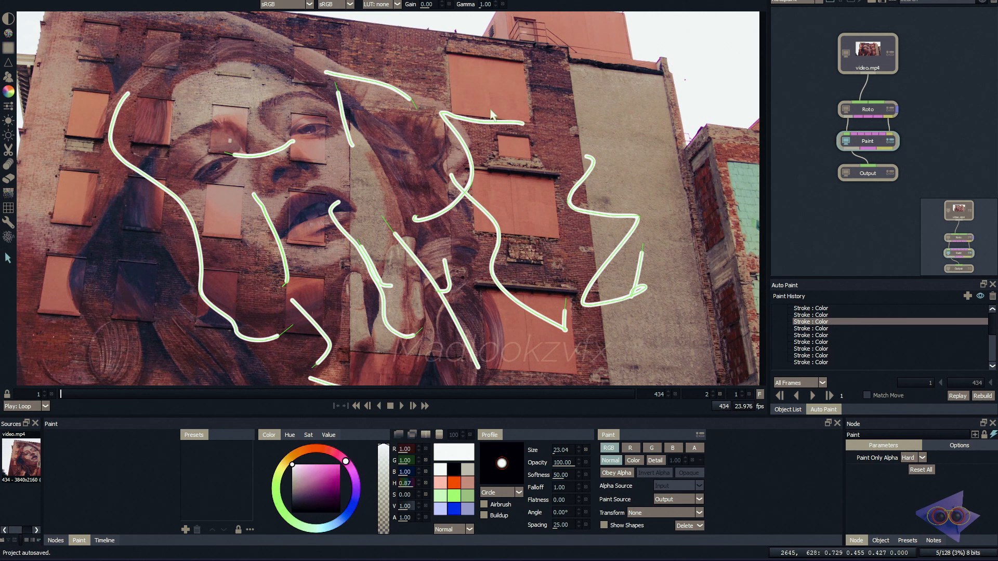
click(337, 92)
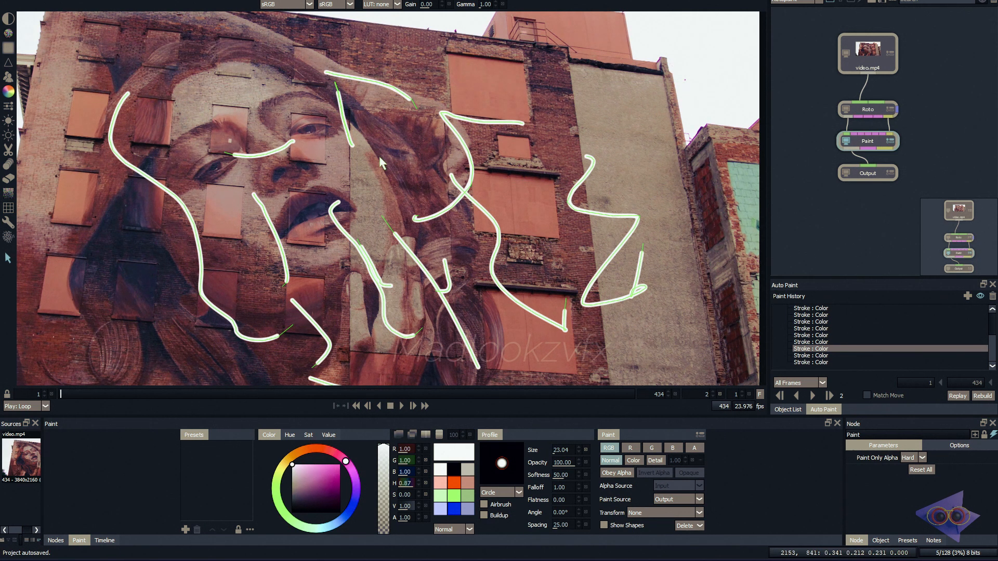
shift+click(257, 155)
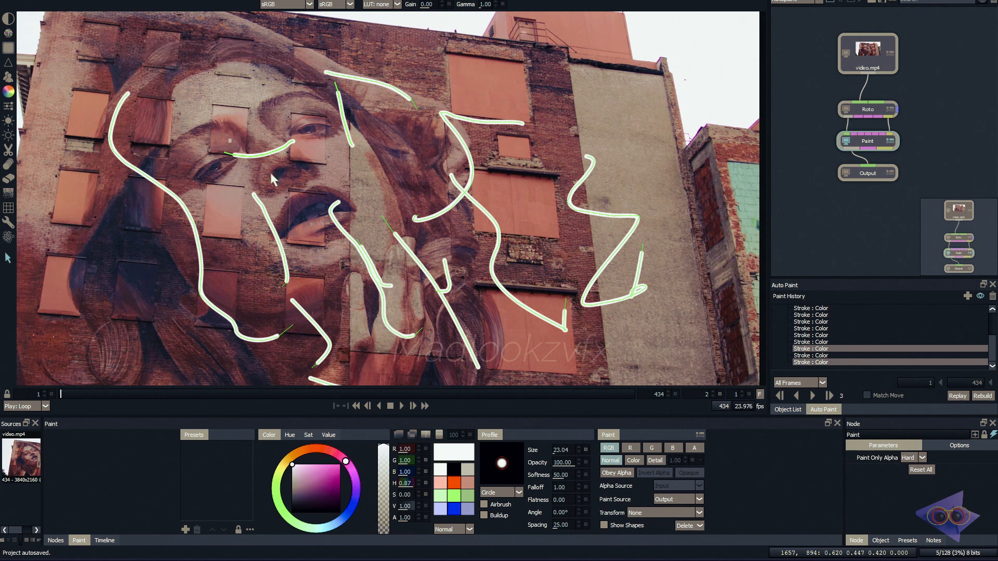
shift+click(407, 234)
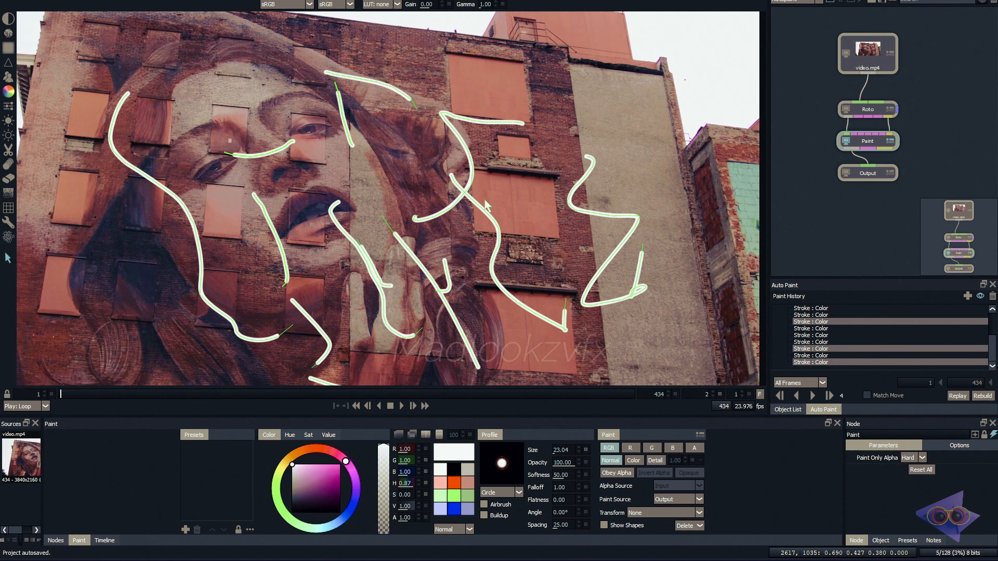
shift+click(363, 250)
- Remove the stroke running down over the hand from the current stroke selection
scroll(339, 215, up, 5)
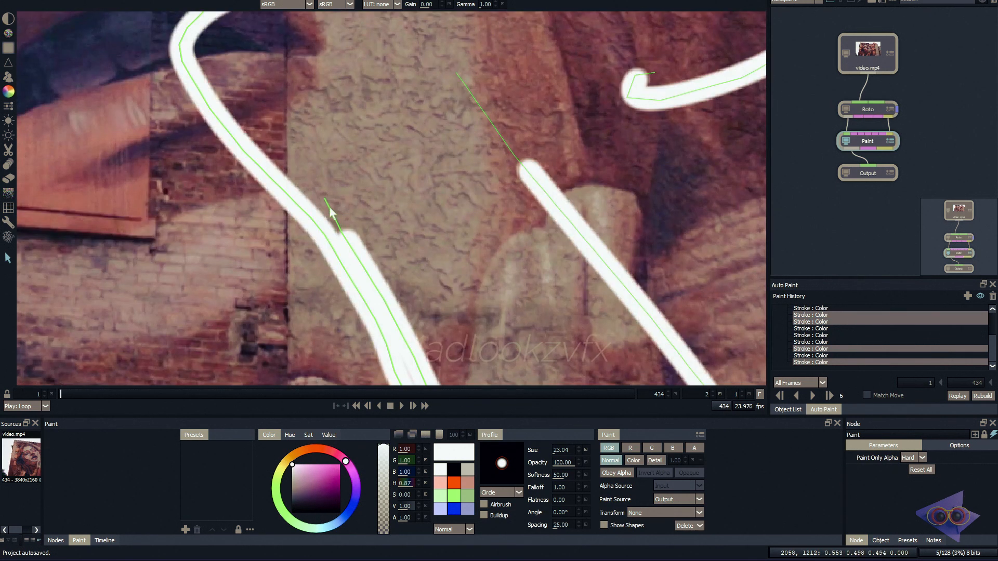
ctrl+click(332, 211)
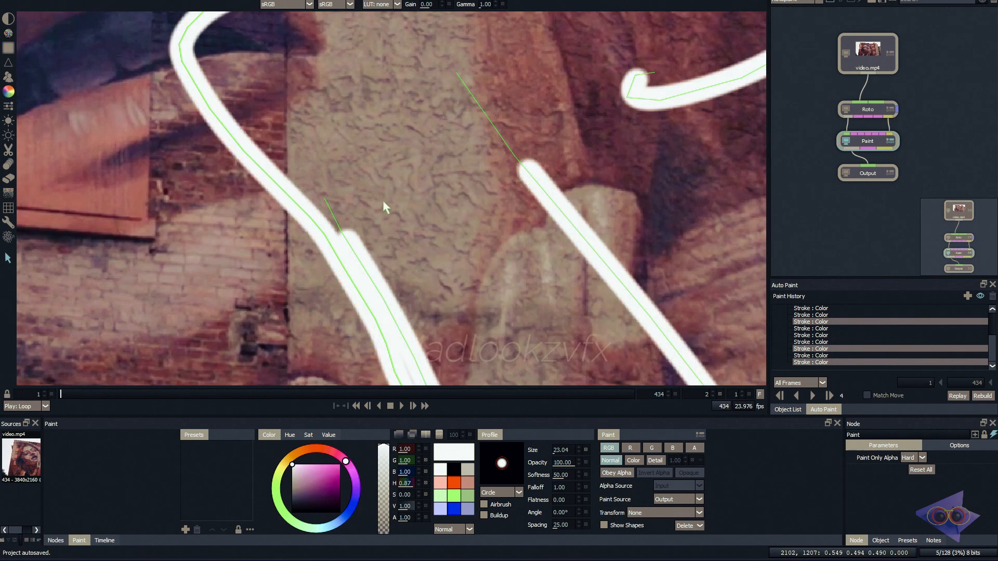
scroll(248, 143, down, 1)
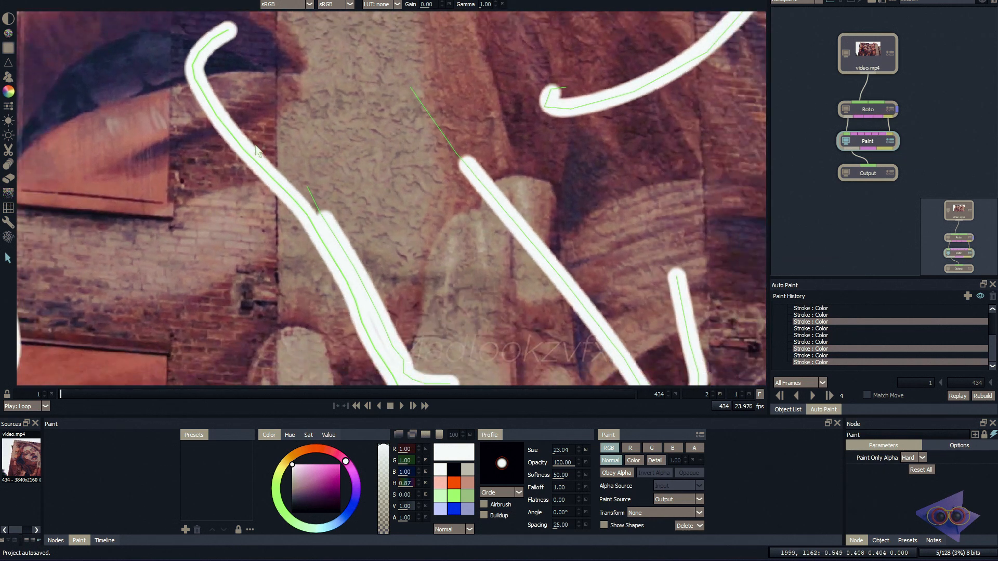
scroll(255, 150, down, 8)
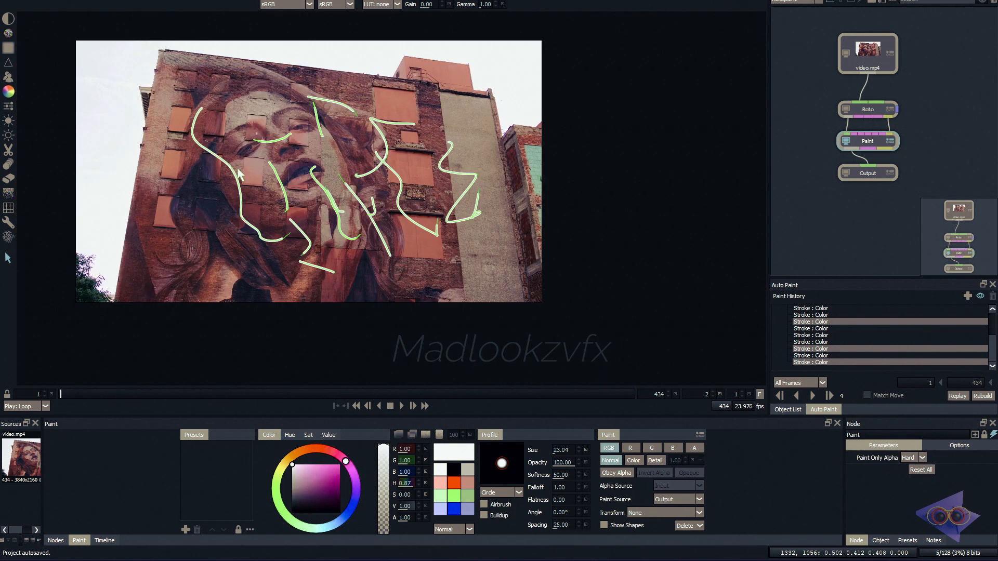